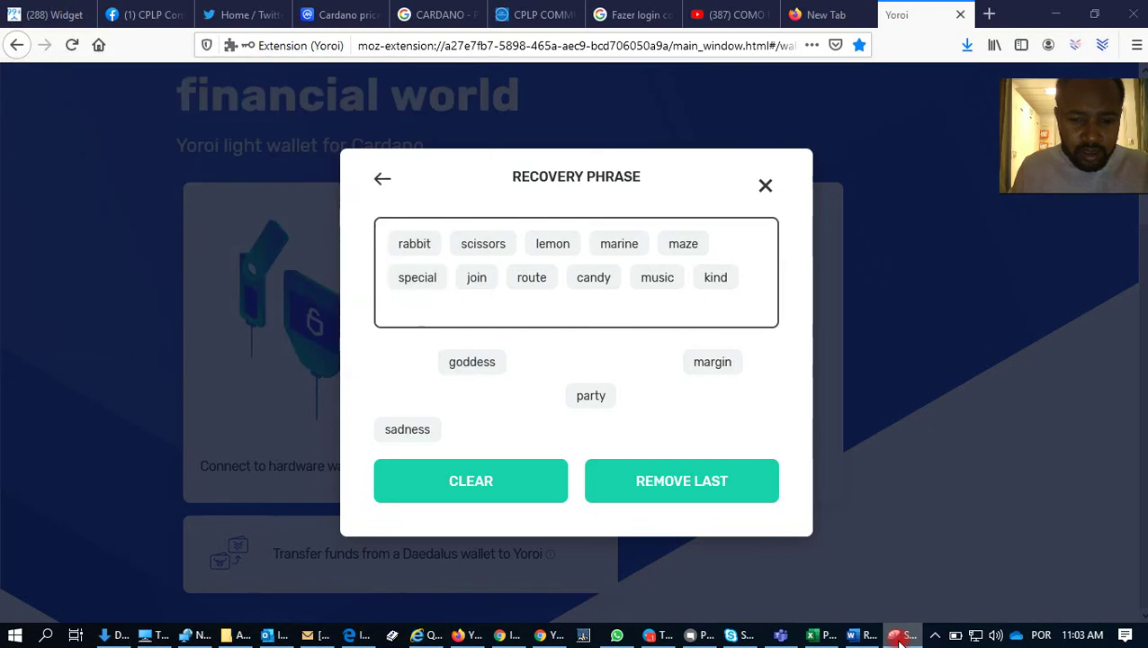
Step: Complete the wallet's recovery phrase by adding the remaining four words in their recorded order and submit it for verification
{"action": "left_click", "coordinate": [471, 367]}
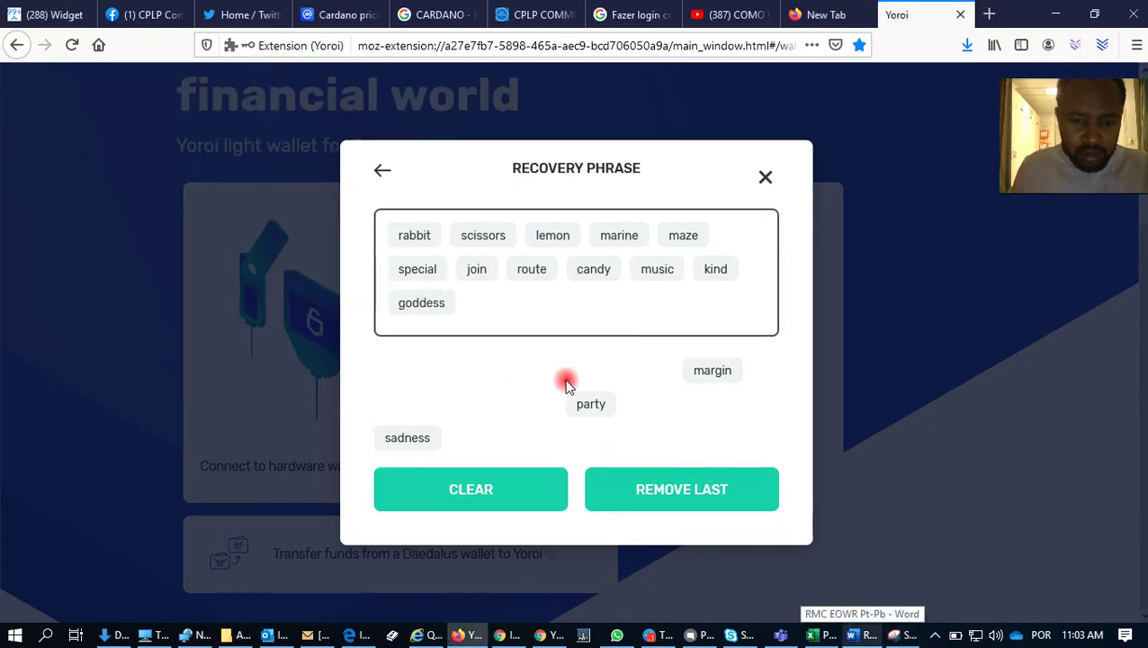
{"action": "left_click", "coordinate": [694, 376]}
{"action": "left_click", "coordinate": [596, 410]}
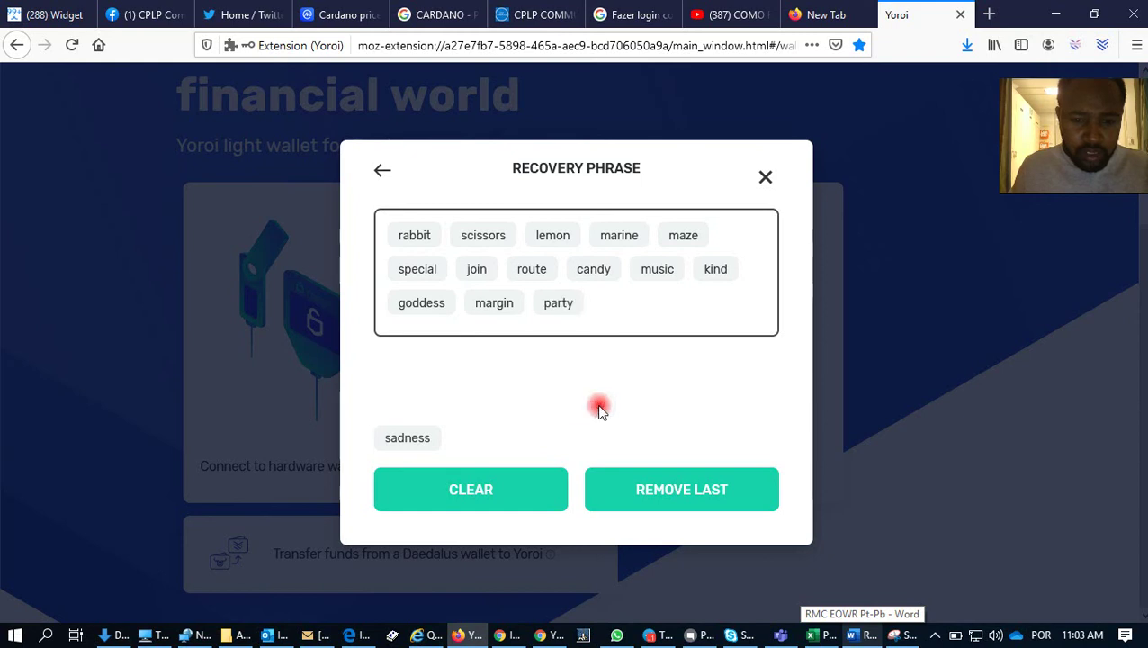
{"action": "left_click", "coordinate": [405, 441]}
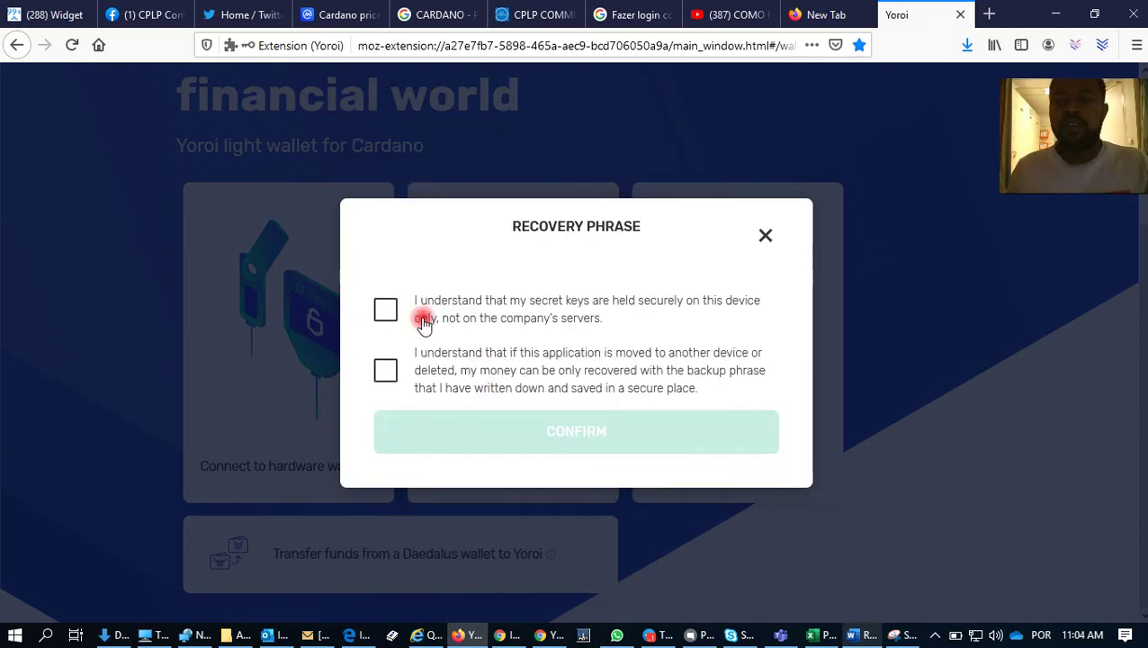
Step: Accept both statements about device-held secret keys and backup-phrase recovery, and confirm the wallet's creation
{"action": "left_click", "coordinate": [384, 315]}
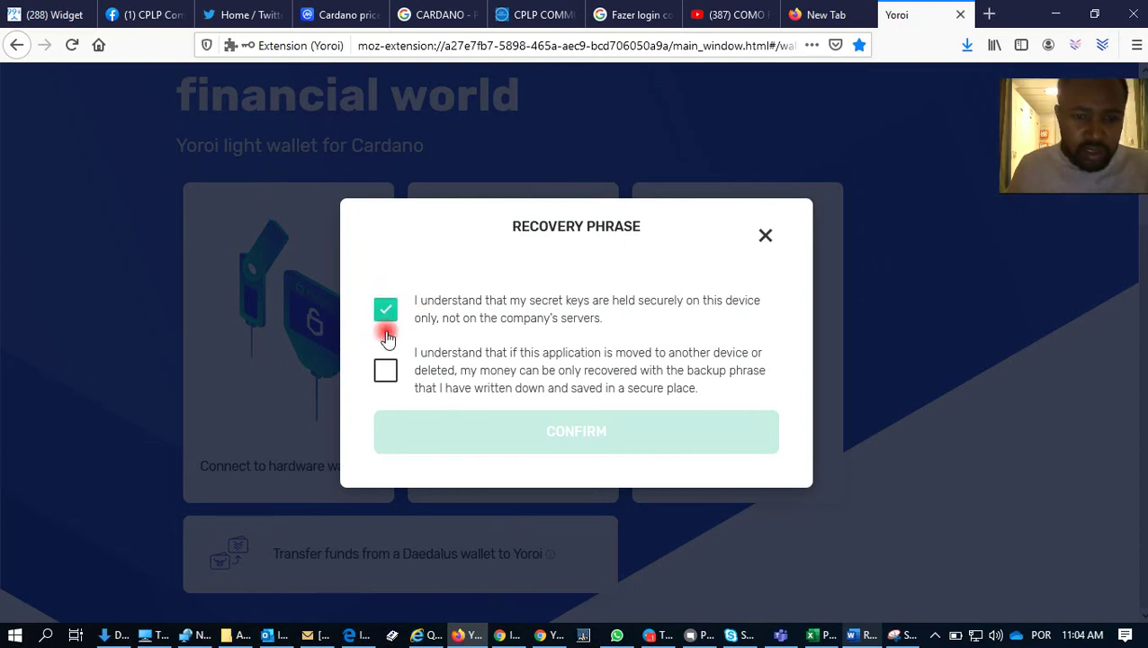
{"action": "left_click", "coordinate": [386, 373]}
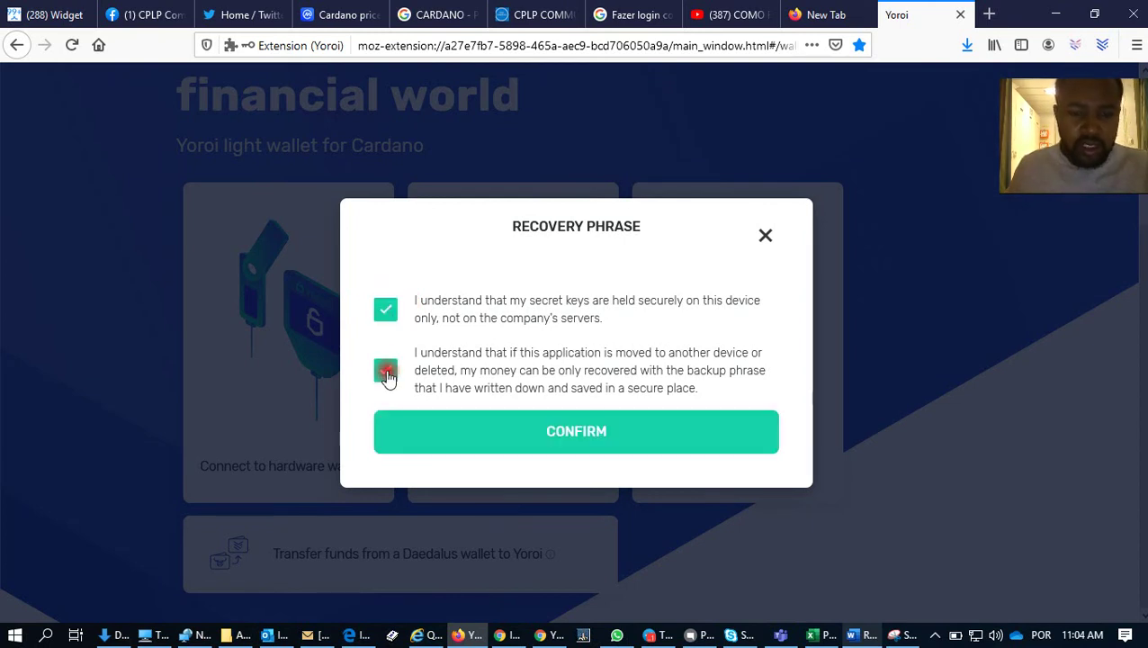
{"action": "left_click", "coordinate": [566, 433]}
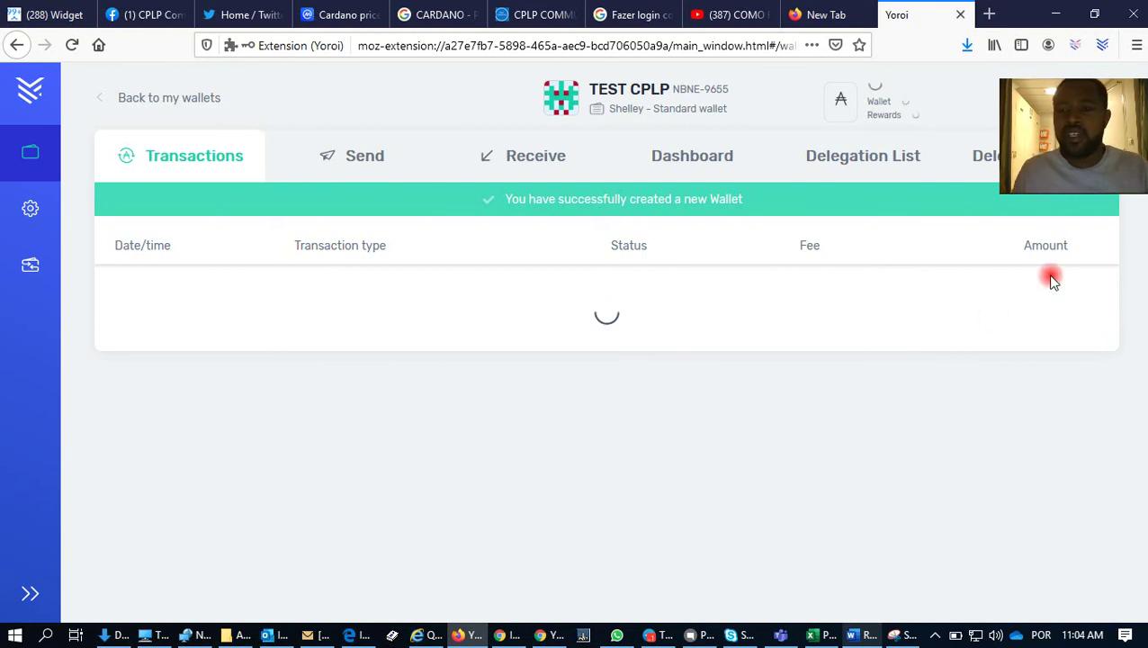
{"action": "left_click_drag", "start_coordinate": [1090, 94], "coordinate": [1094, 520]}
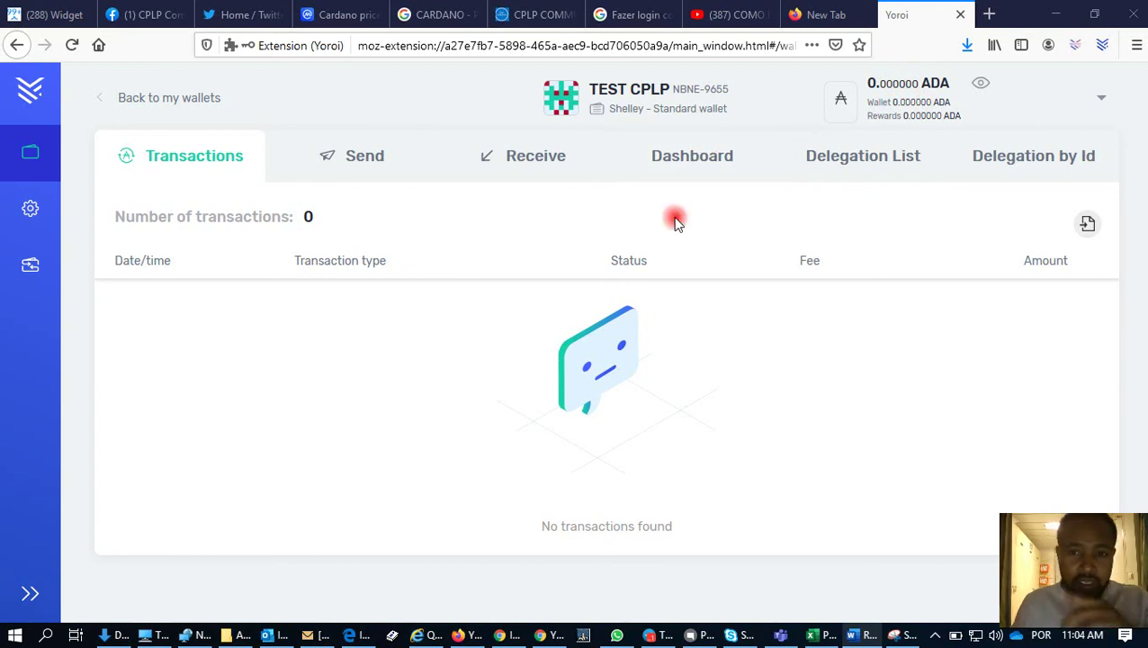
Step: Try to open binance.com in the empty browser tab, and close that tab
{"action": "left_click", "coordinate": [817, 16]}
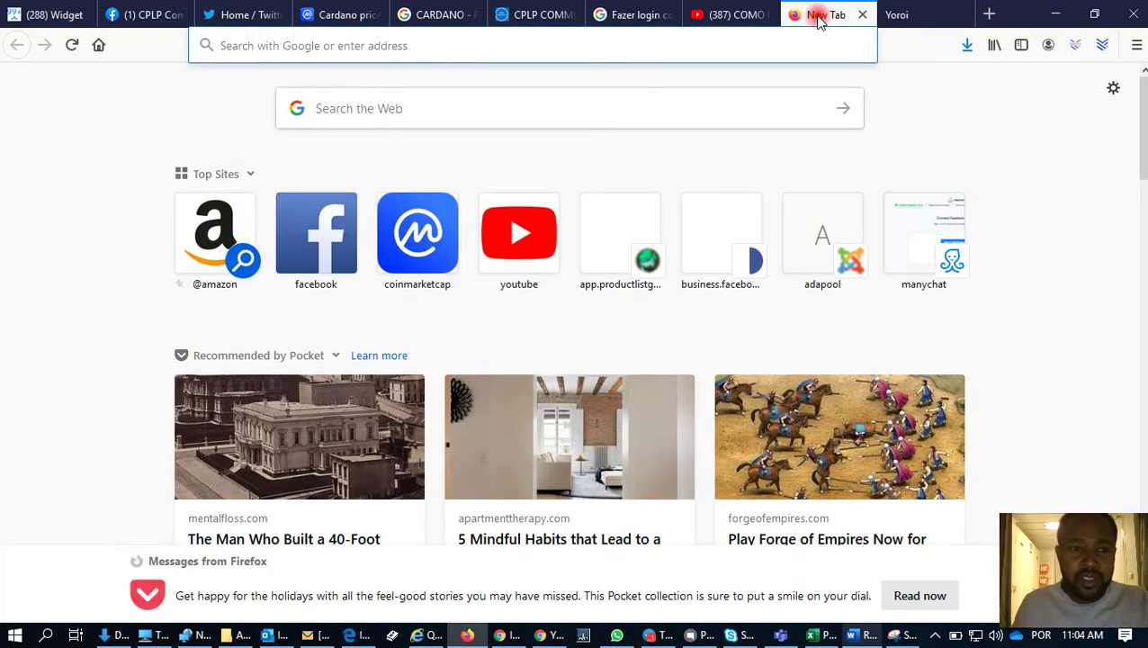
{"action": "type", "text": "binance"}
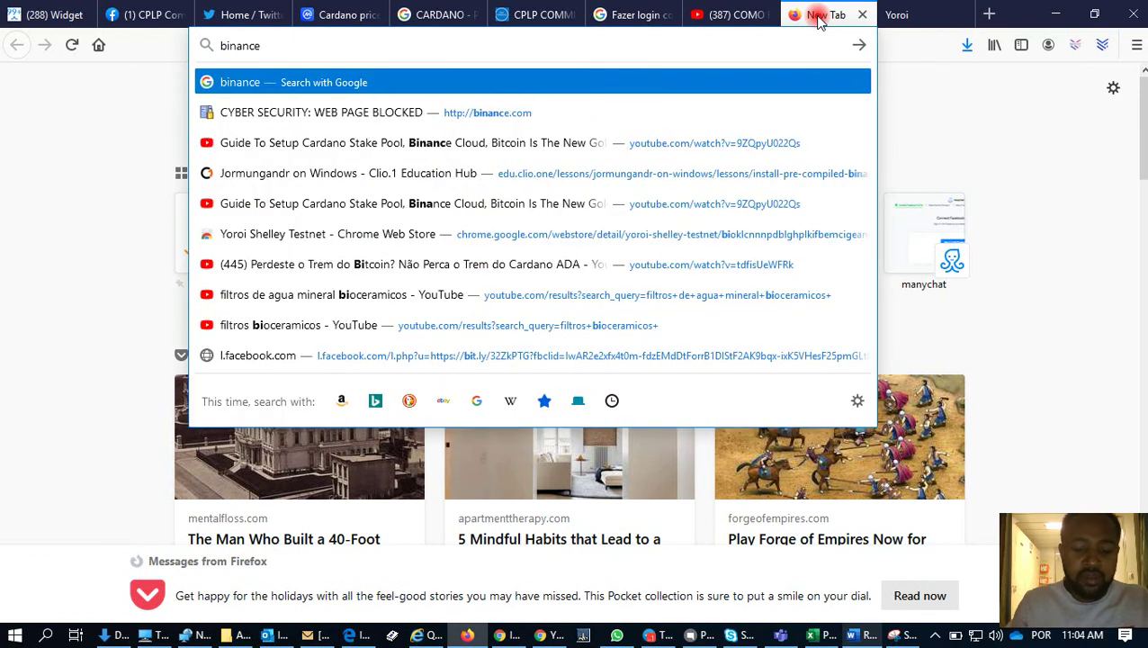
{"action": "type", "text": ".com"}
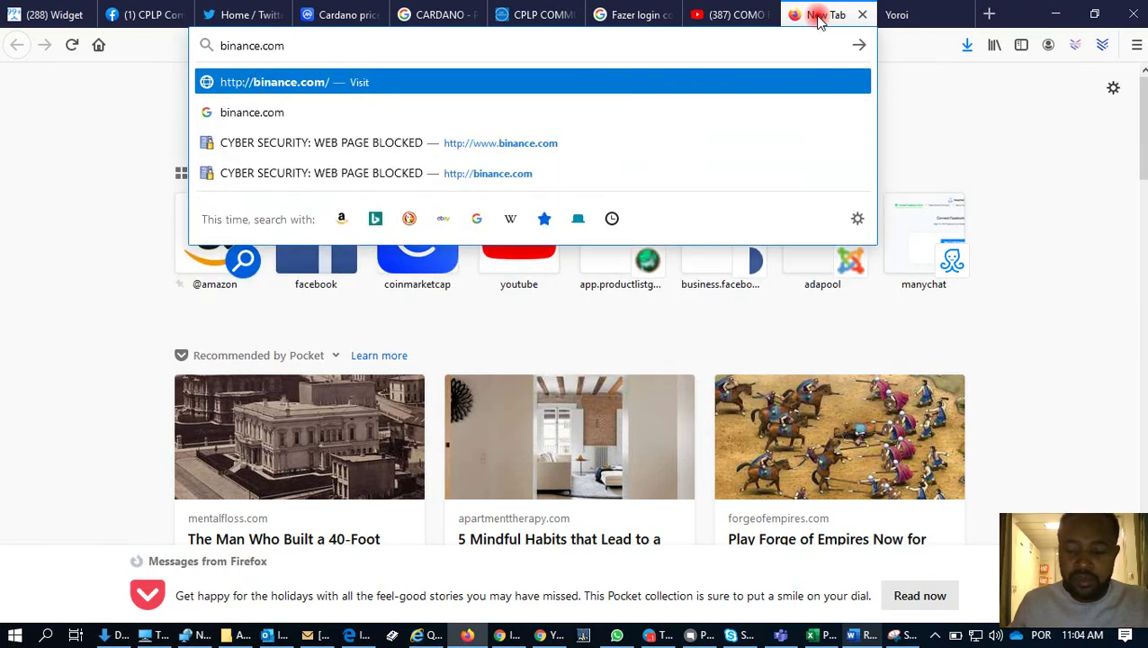
{"action": "key", "text": "Return"}
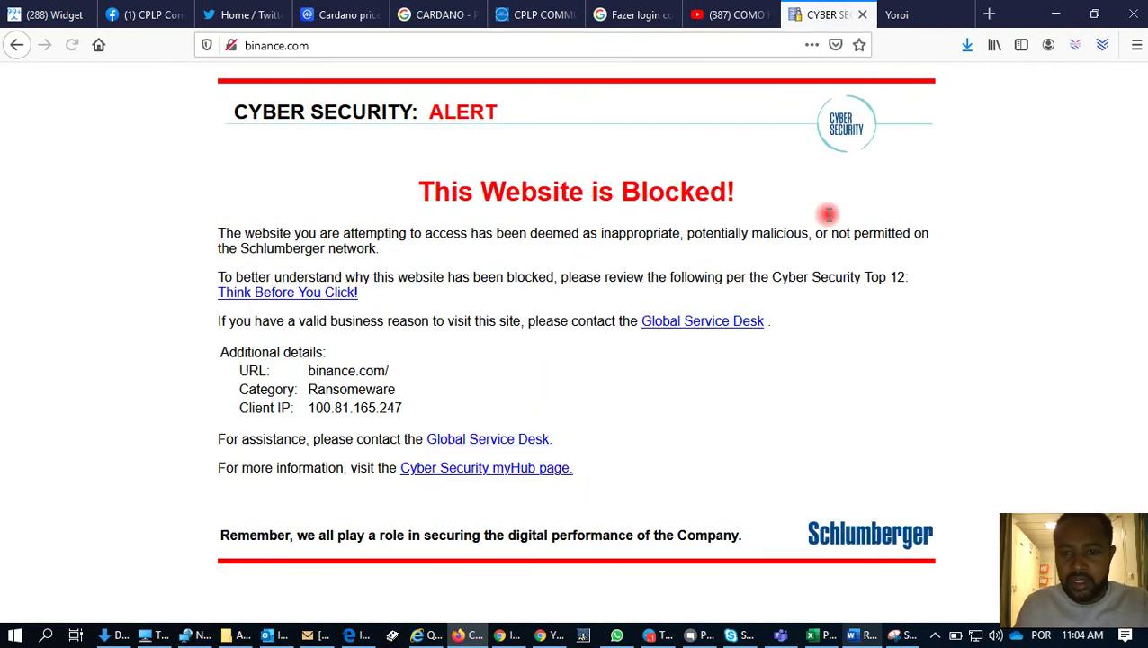
{"action": "left_click", "coordinate": [863, 15]}
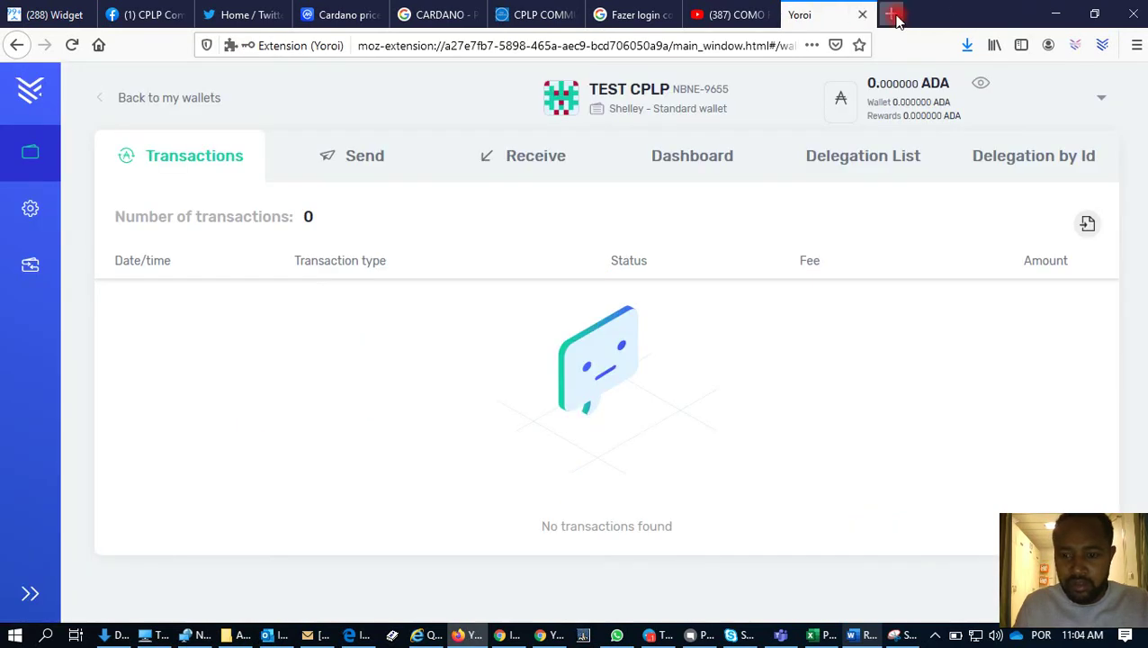
{"action": "mouse_move", "coordinate": [1079, 639]}
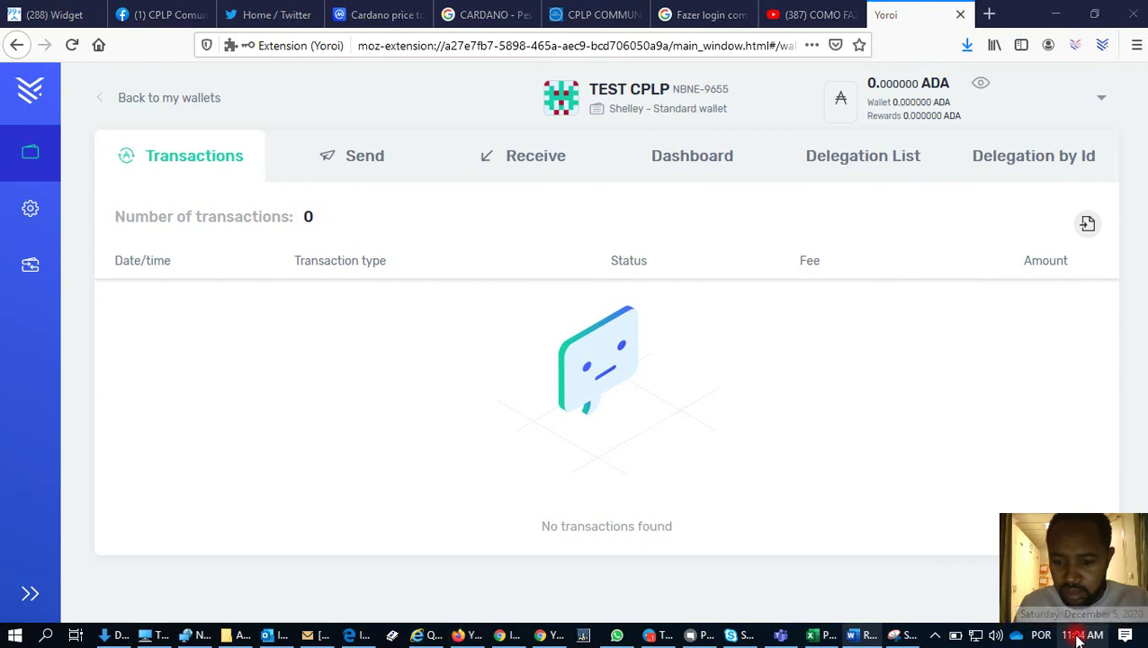
{"action": "key", "text": "super+alt+d"}
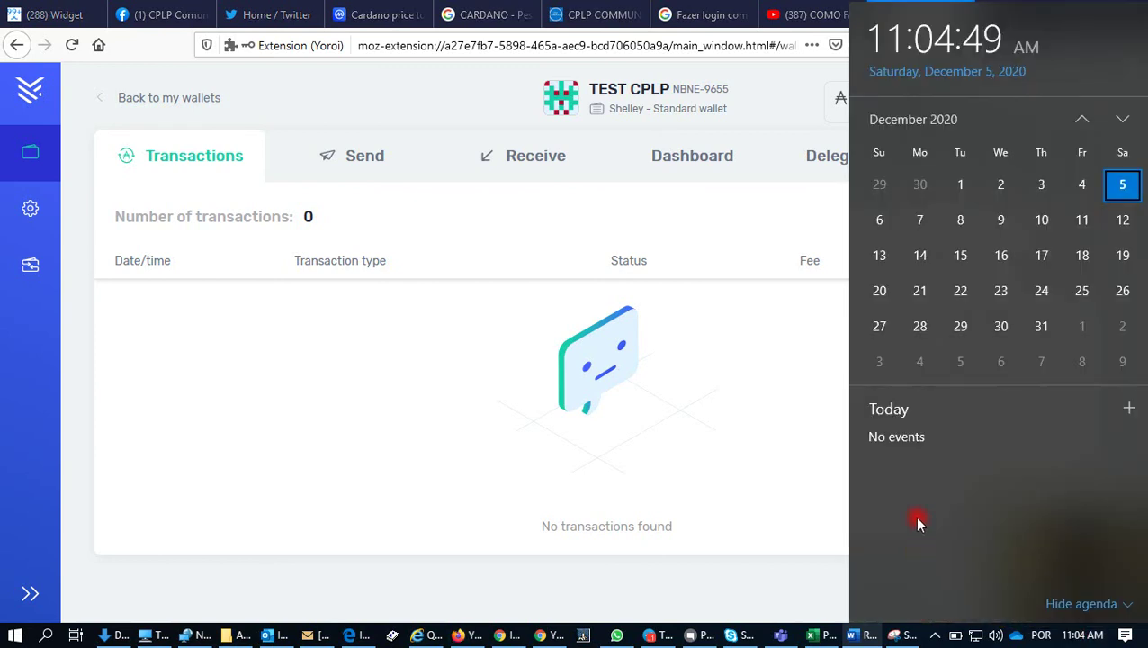
{"action": "left_click", "coordinate": [815, 555]}
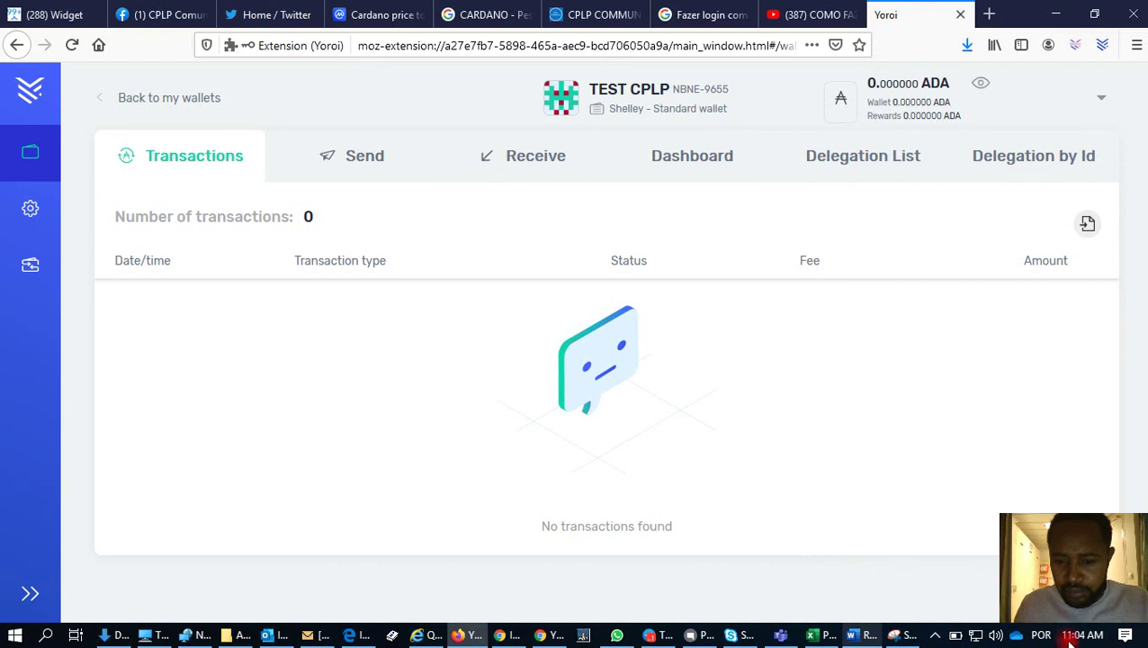
{"action": "left_click", "coordinate": [936, 637]}
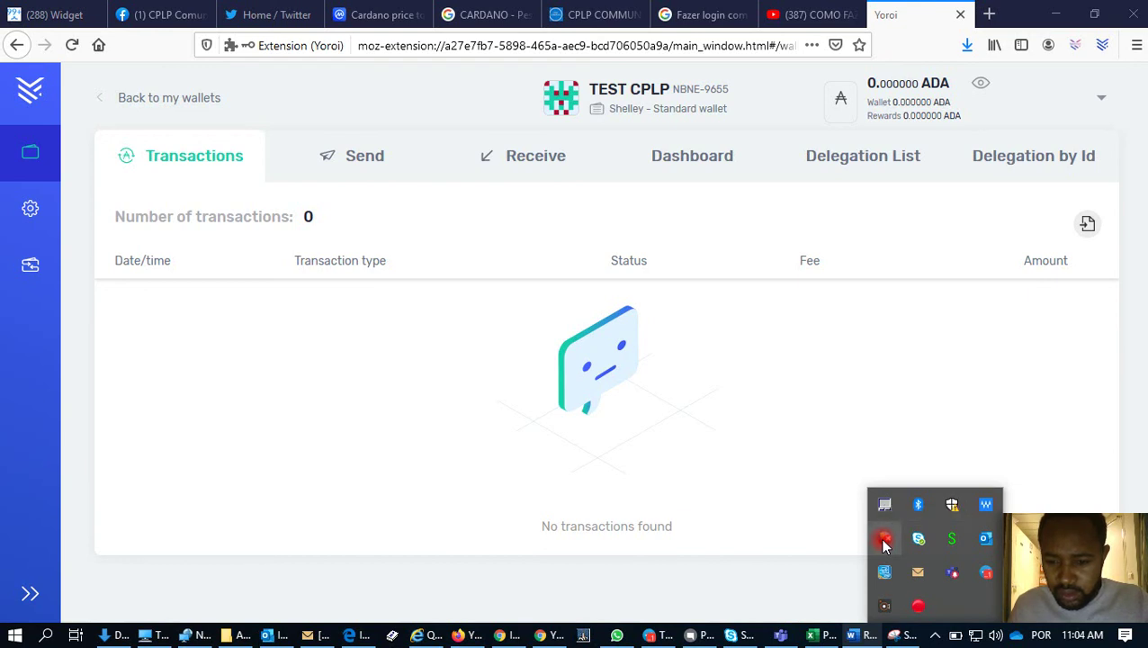
{"action": "left_click", "coordinate": [863, 430]}
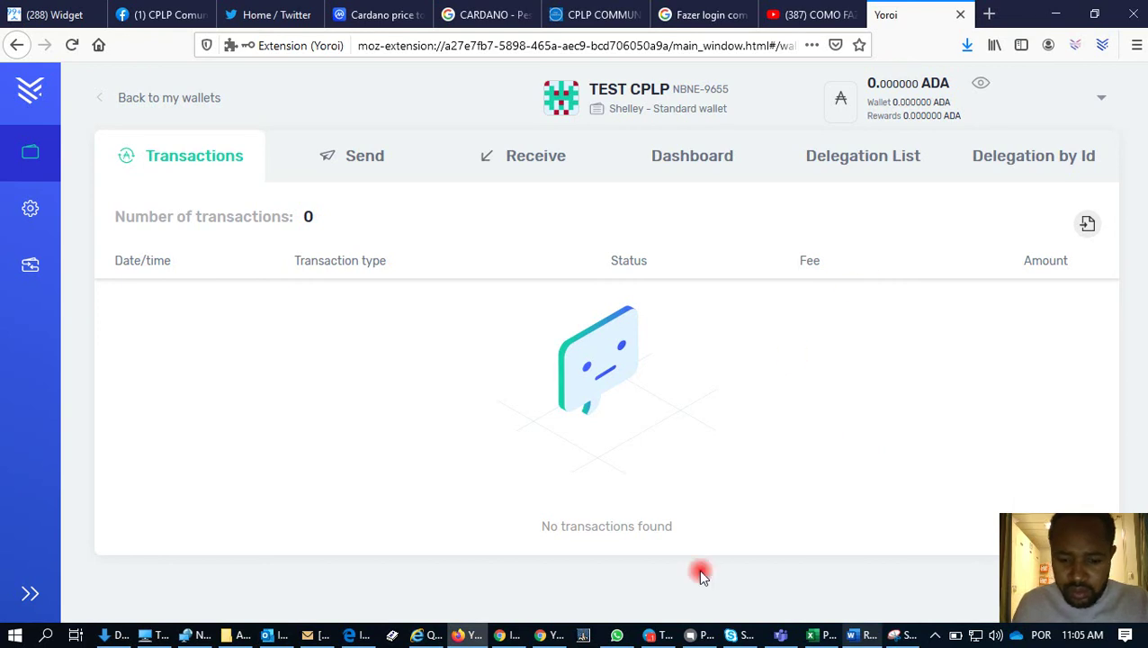
Step: Switch to Chrome, try to open binance.com in a new tab, and close that tab
{"action": "left_click", "coordinate": [549, 636]}
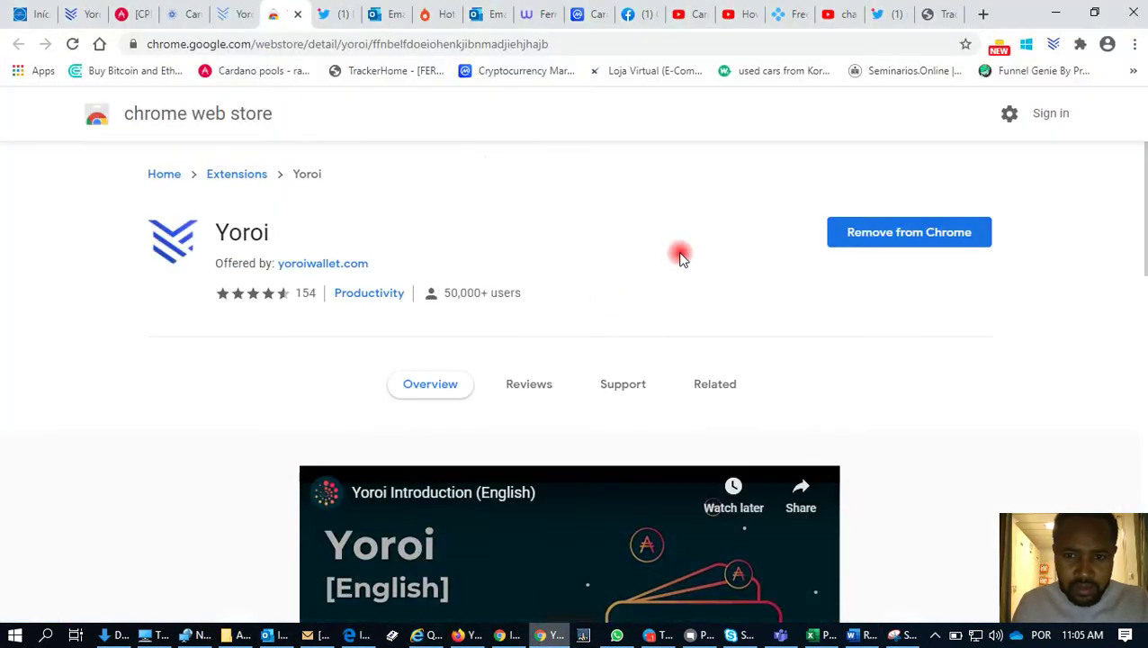
{"action": "left_click", "coordinate": [985, 20]}
{"action": "type", "text": "binan"}
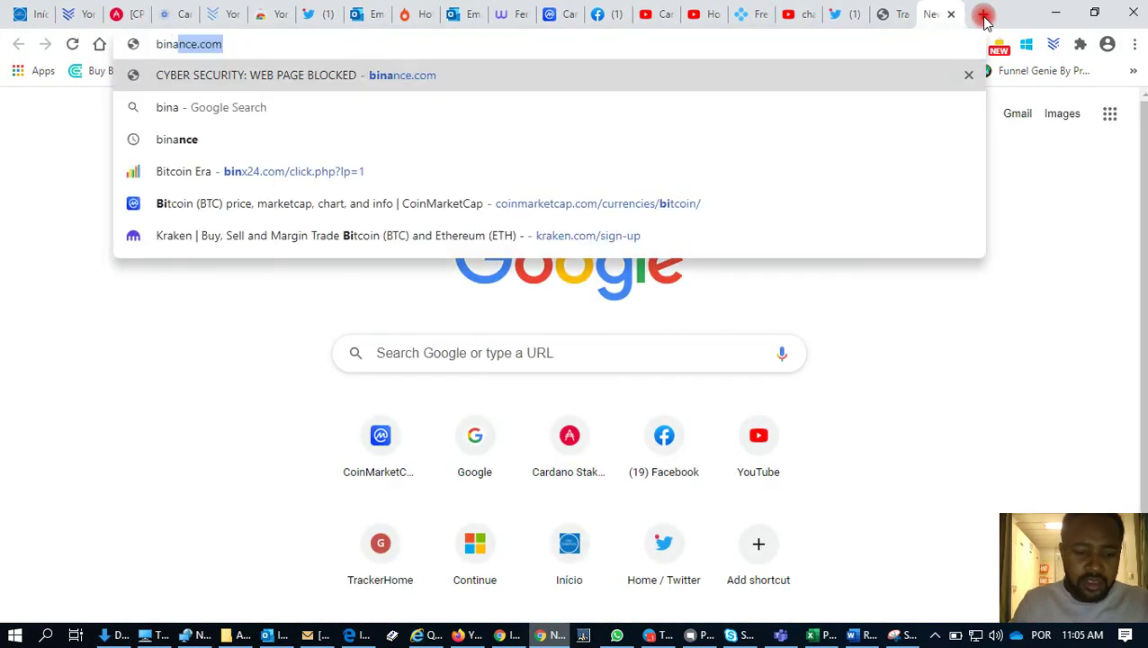
{"action": "key", "text": "Return"}
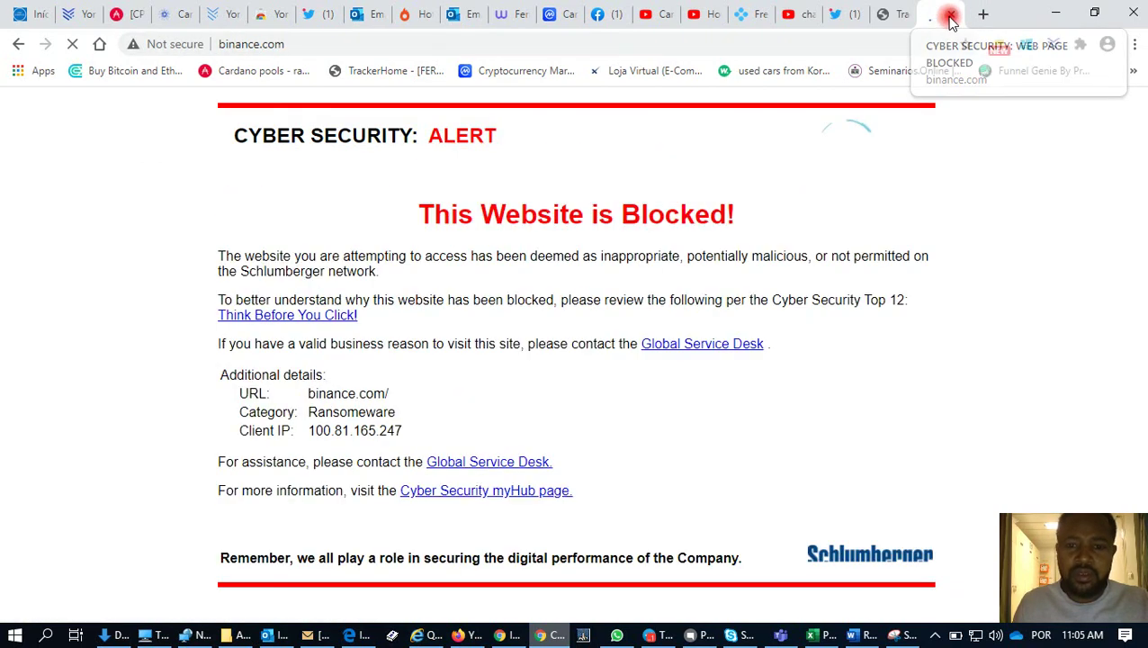
{"action": "left_click", "coordinate": [949, 16]}
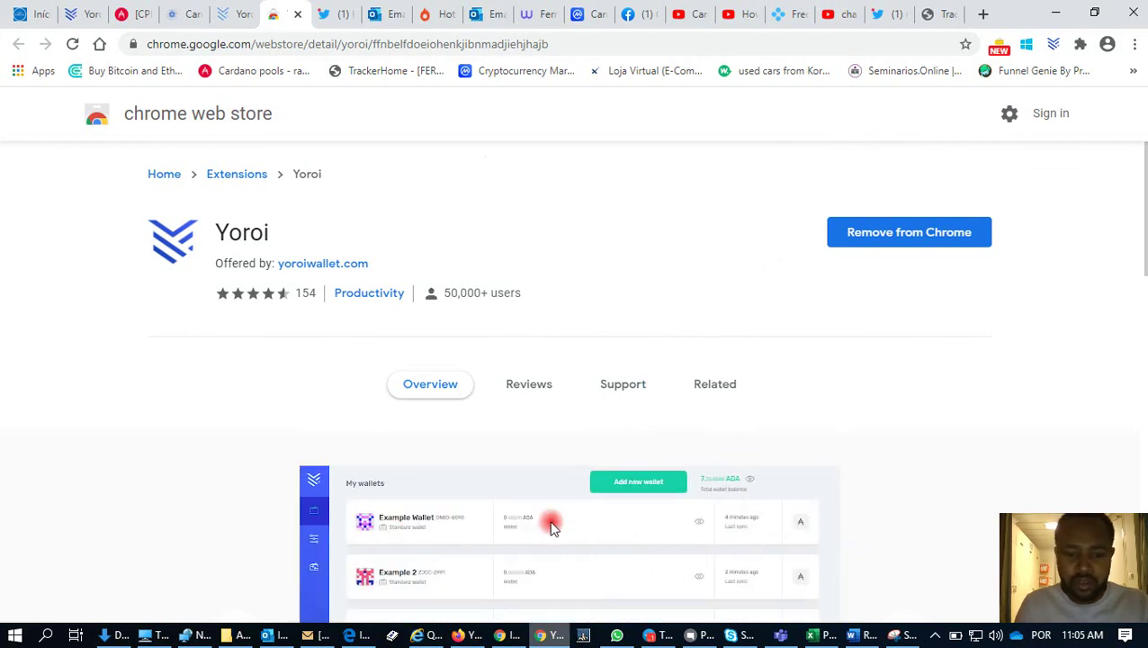
Step: Return to Firefox, load cardano.org in the tab showing the Cardano price, and display the site's offerings for individuals
{"action": "left_click", "coordinate": [441, 637]}
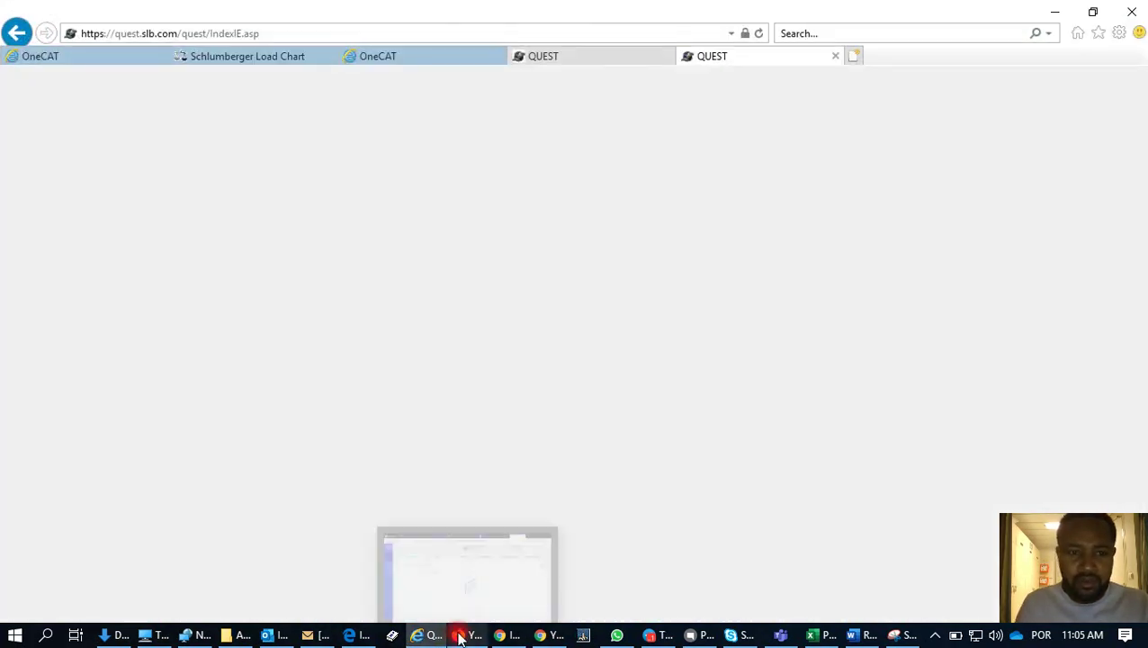
{"action": "left_click", "coordinate": [458, 636]}
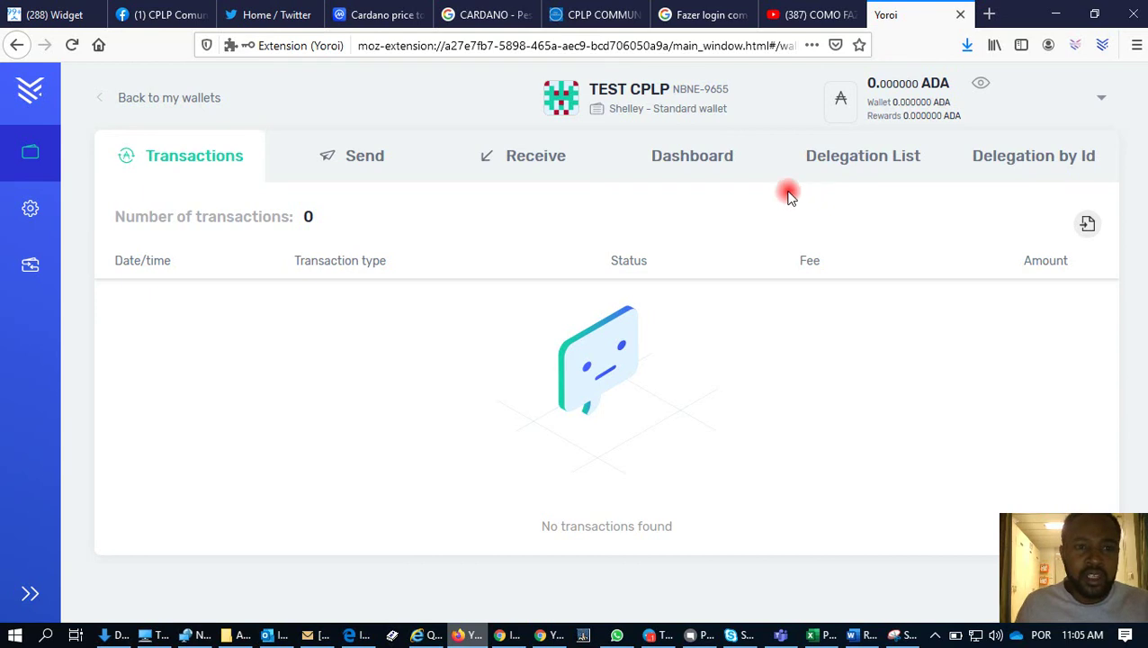
{"action": "left_click", "coordinate": [387, 18]}
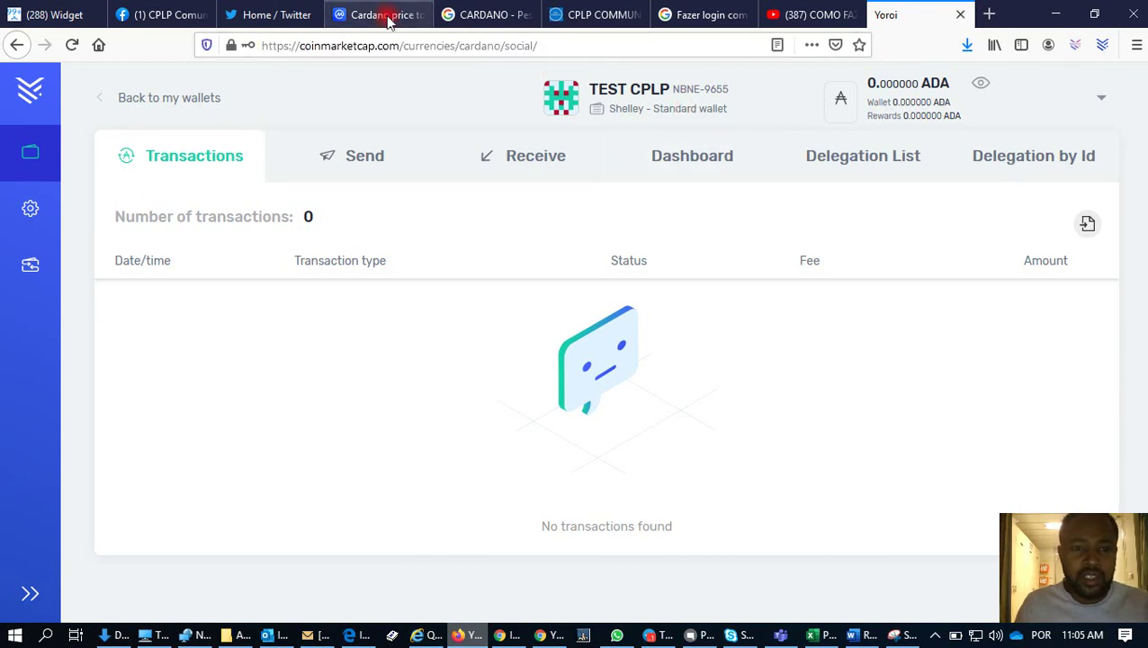
{"action": "left_click", "coordinate": [345, 45]}
{"action": "type", "text": "car"}
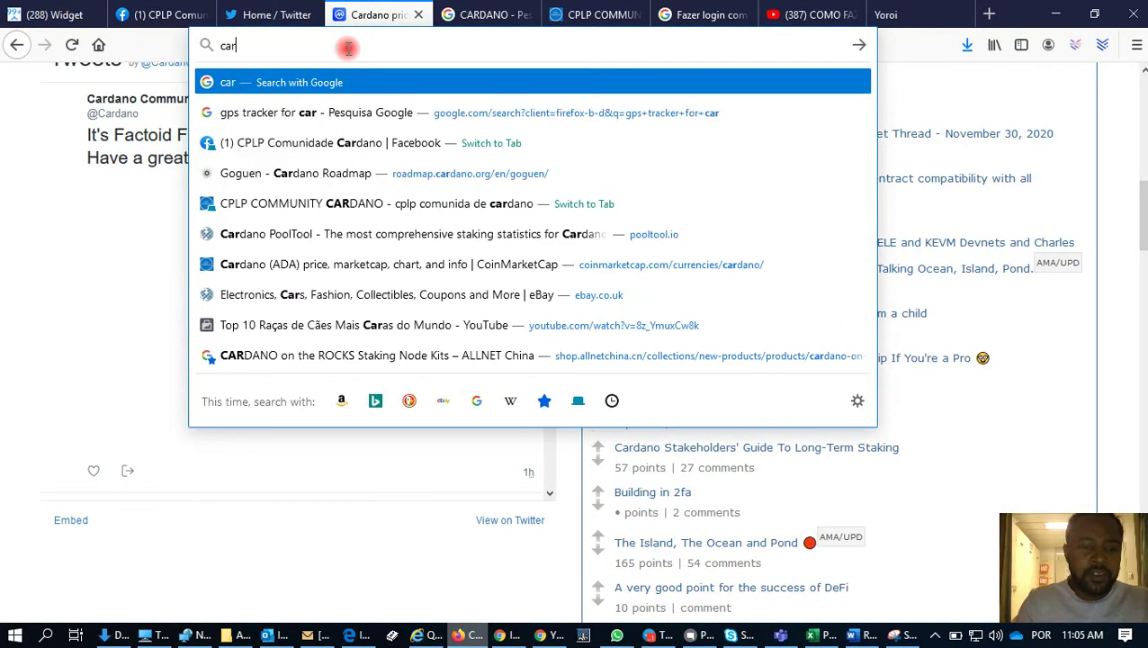
{"action": "type", "text": "dano"}
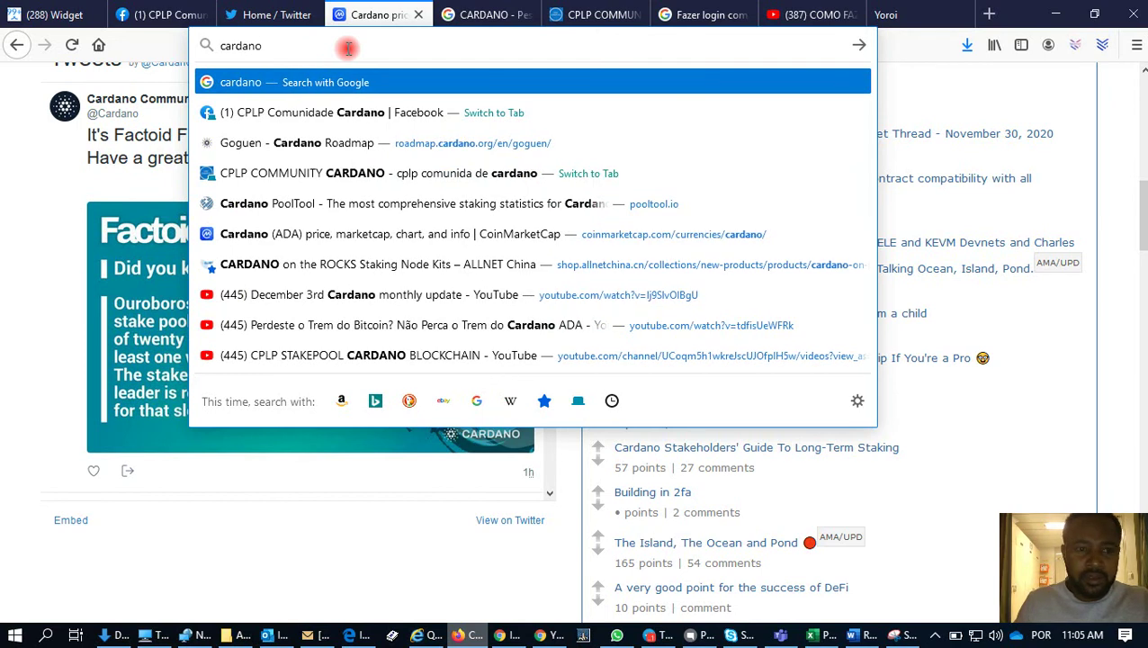
{"action": "type", "text": ".org"}
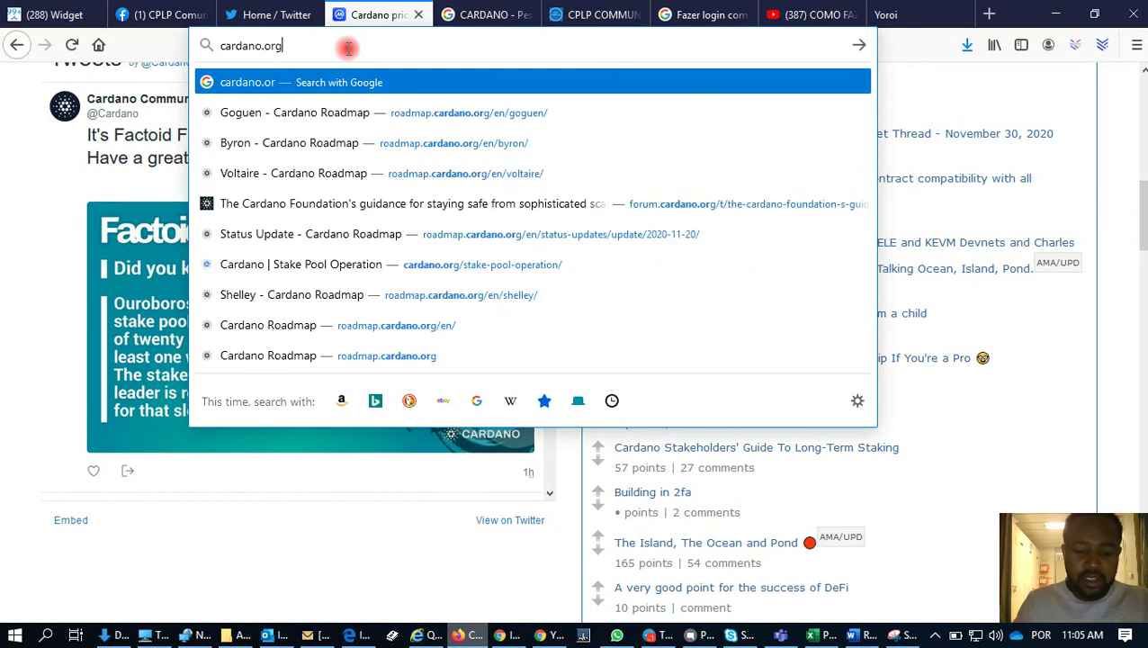
{"action": "key", "text": "Return"}
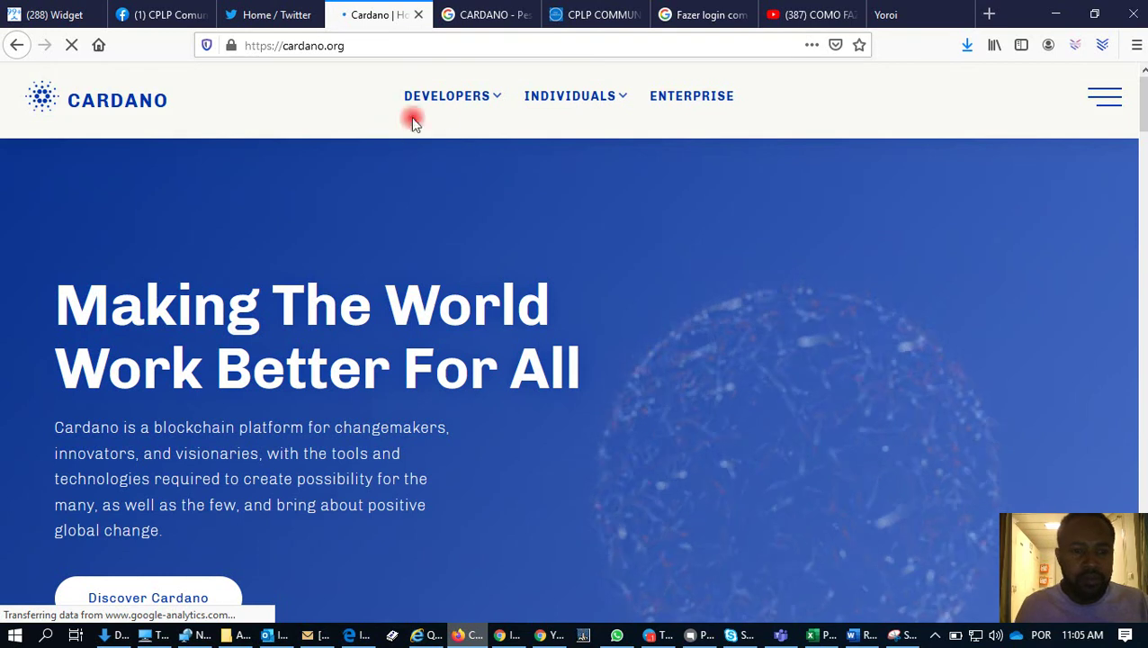
{"action": "left_click", "coordinate": [559, 99]}
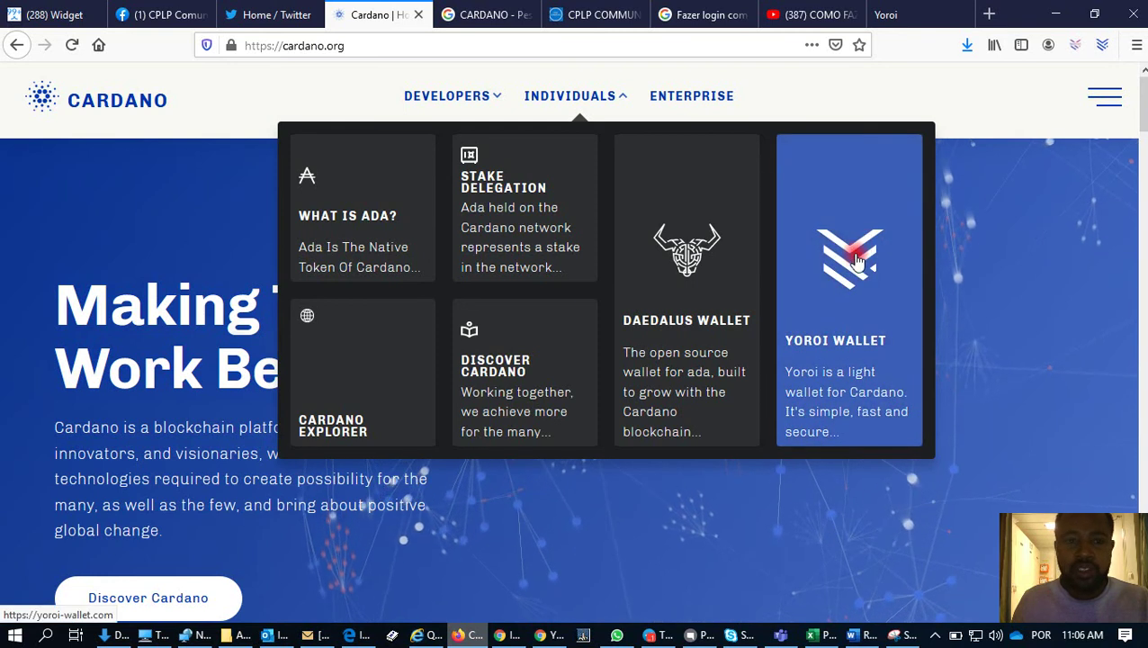
Step: Go back to the TEST CPLP wallet in Yoroi and show its address for receiving payments
{"action": "left_click", "coordinate": [899, 13]}
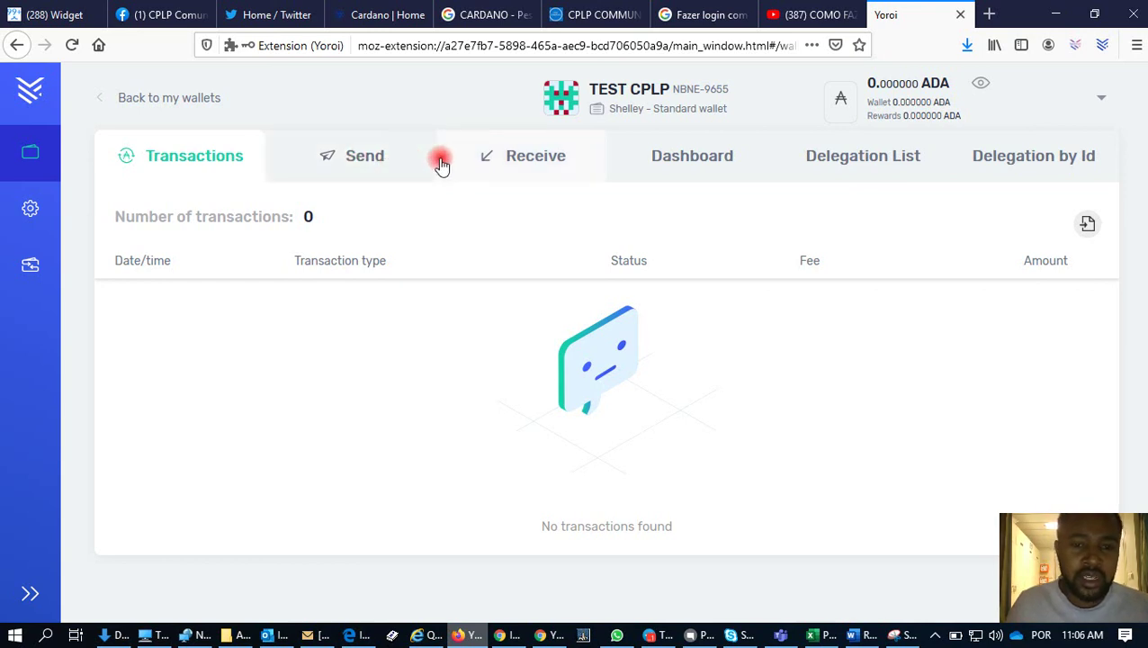
{"action": "left_click", "coordinate": [532, 159]}
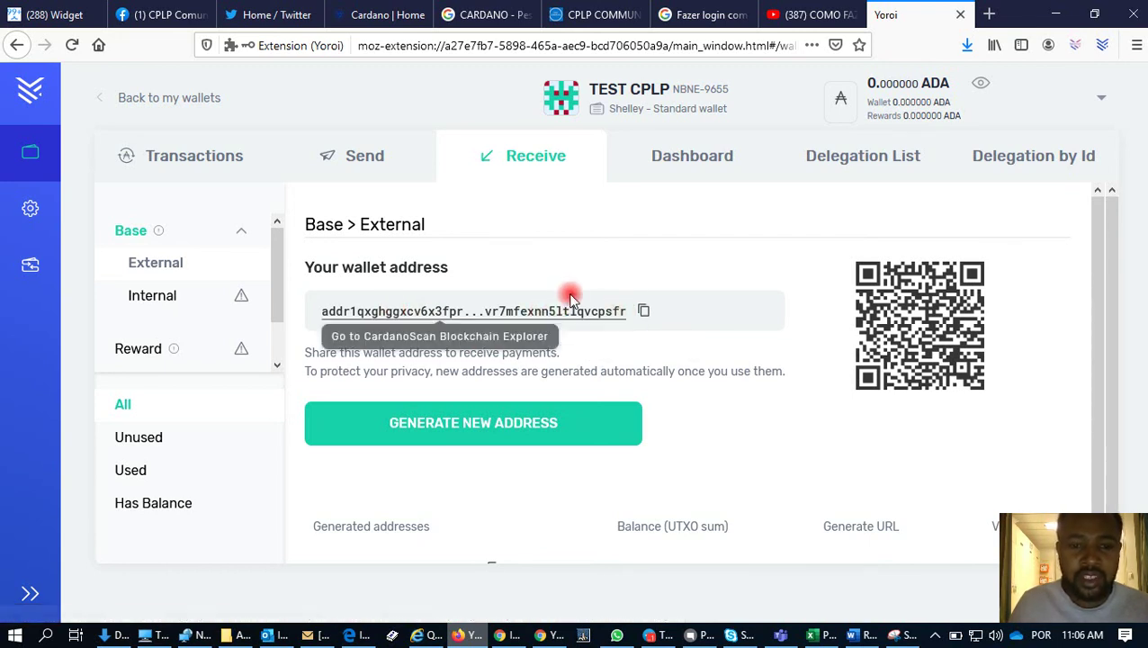
Step: Open the wallet's send form and set the amount to 66,670 ADA, leaving the receiver empty
{"action": "left_click", "coordinate": [365, 158]}
{"action": "left_click", "coordinate": [325, 260]}
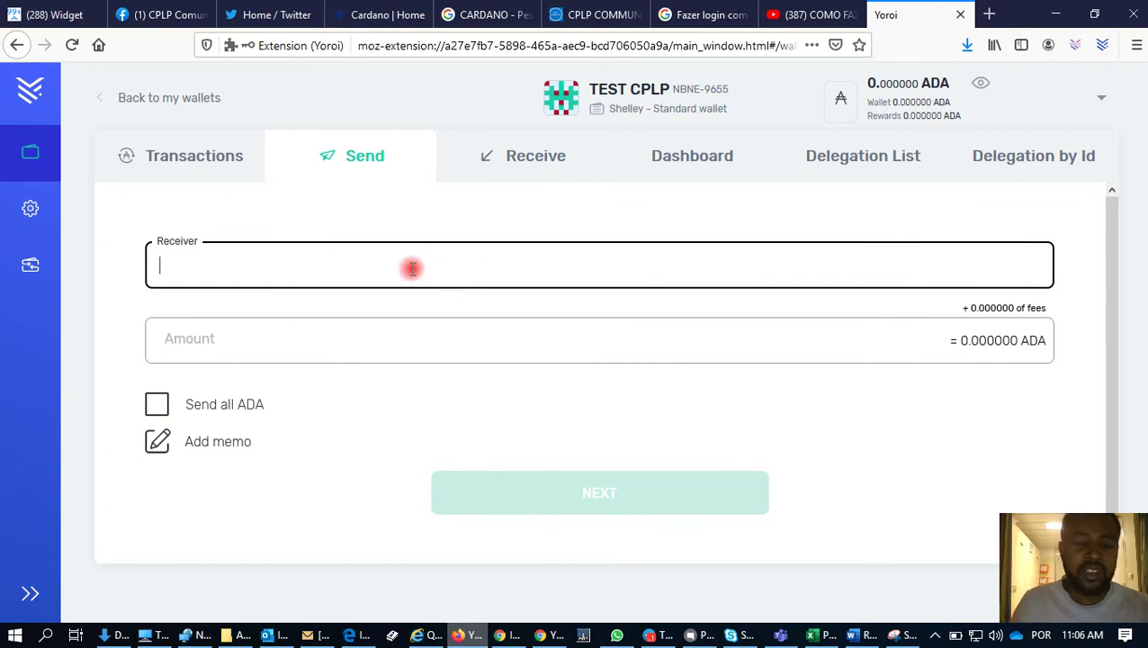
{"action": "left_click", "coordinate": [391, 330]}
{"action": "type", "text": "64,646,446"}
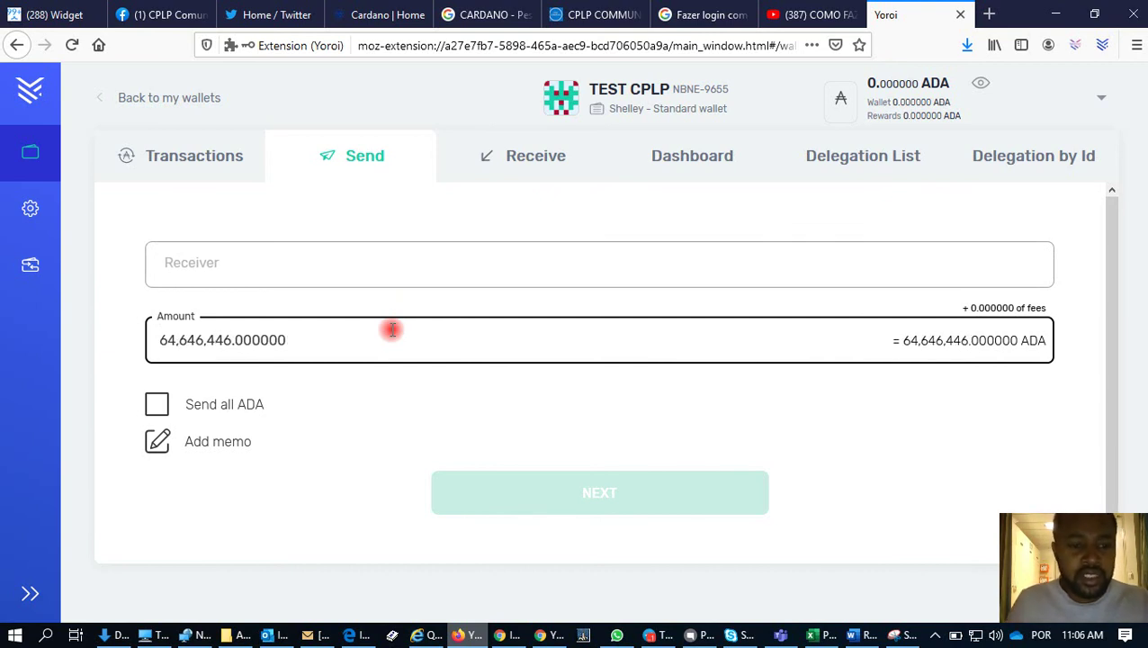
{"action": "key", "text": "BackSpace"}
{"action": "key", "text": "BackSpace"}
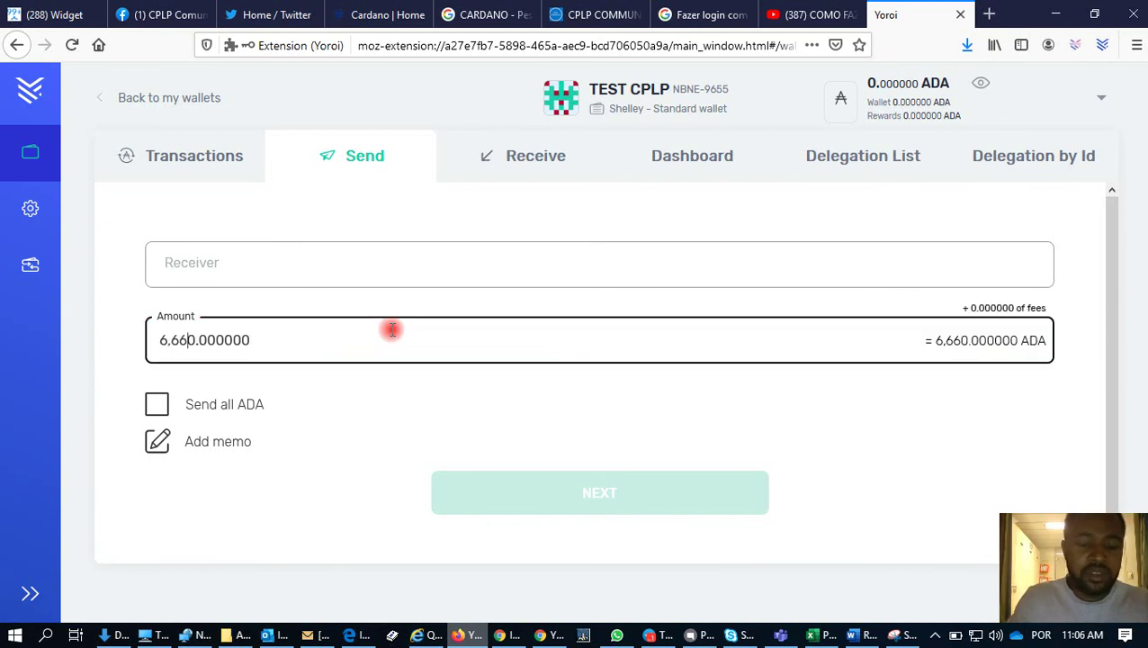
{"action": "type", "text": "7"}
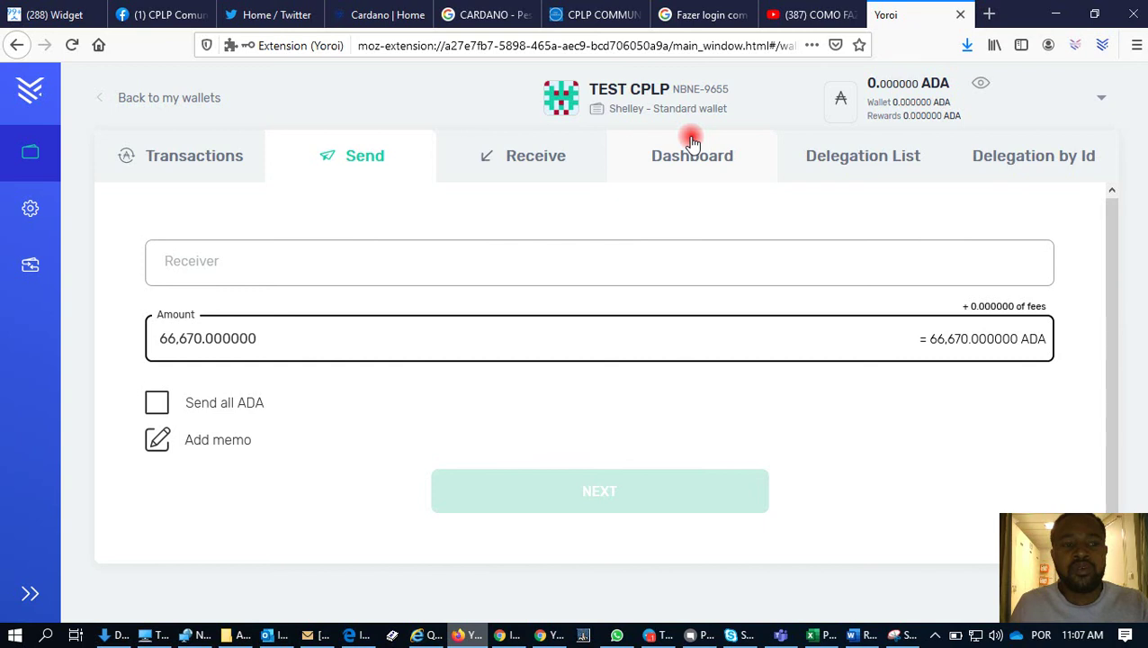
Step: Display Yoroi's general settings and dismiss the incoming message notification
{"action": "left_click", "coordinate": [29, 214]}
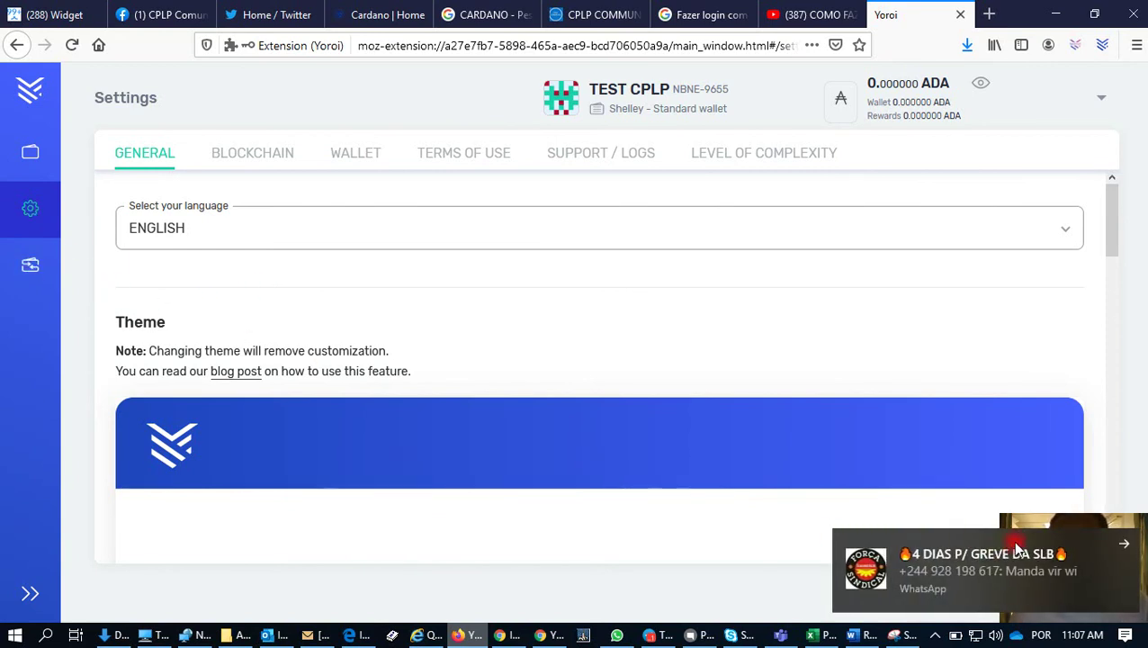
{"action": "left_click", "coordinate": [1122, 544]}
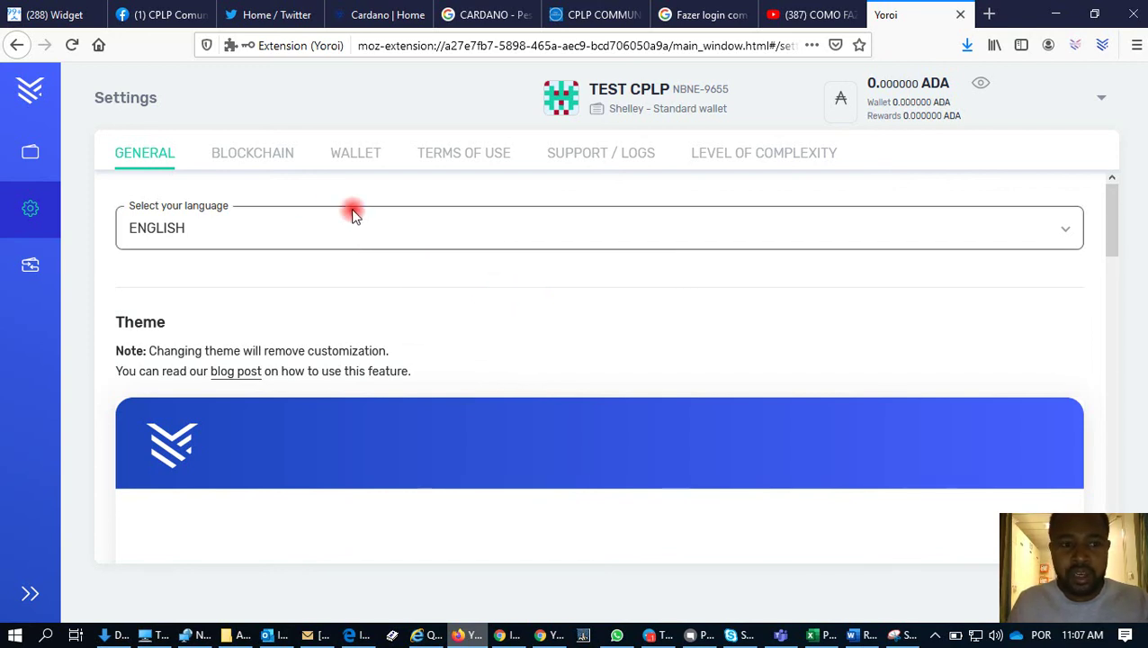
Step: Return to the TEST CPLP wallet and show its list of stake pools available for delegation
{"action": "left_click", "coordinate": [32, 154]}
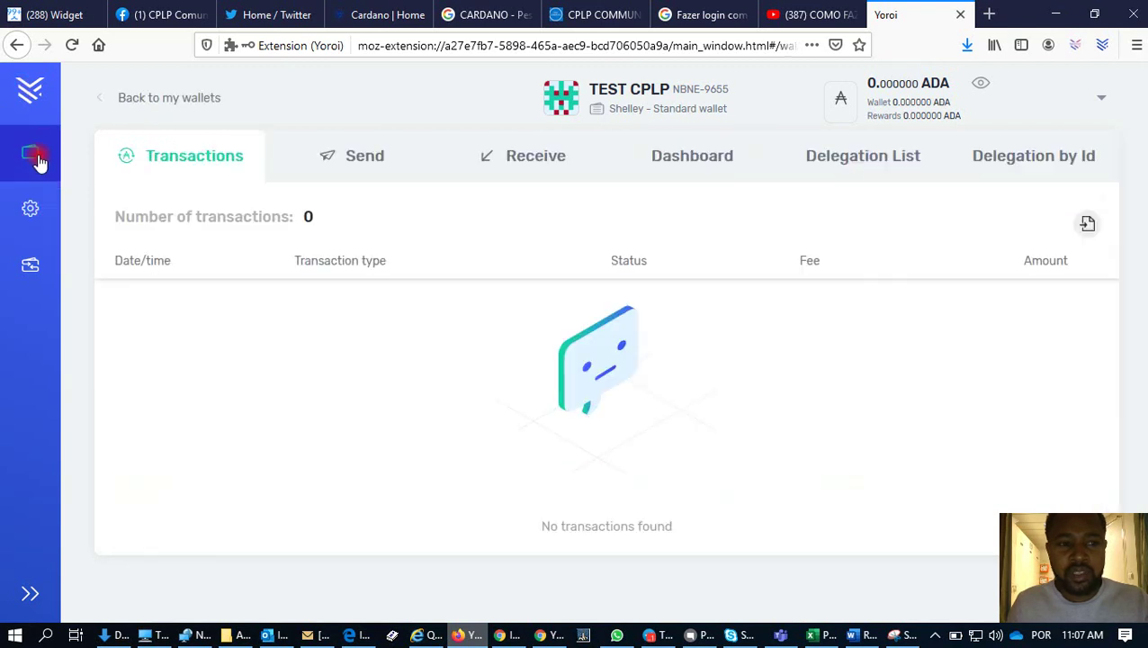
{"action": "left_click", "coordinate": [838, 161]}
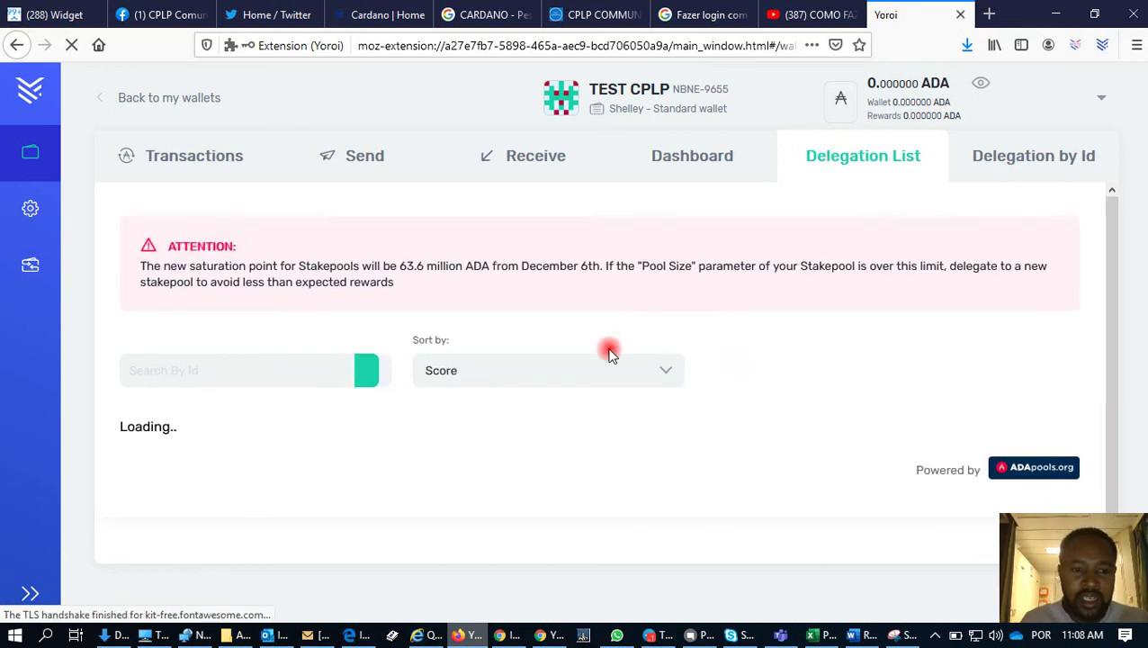
{"action": "scroll", "coordinate": [610, 352], "scroll_direction": "down", "scroll_amount": 1}
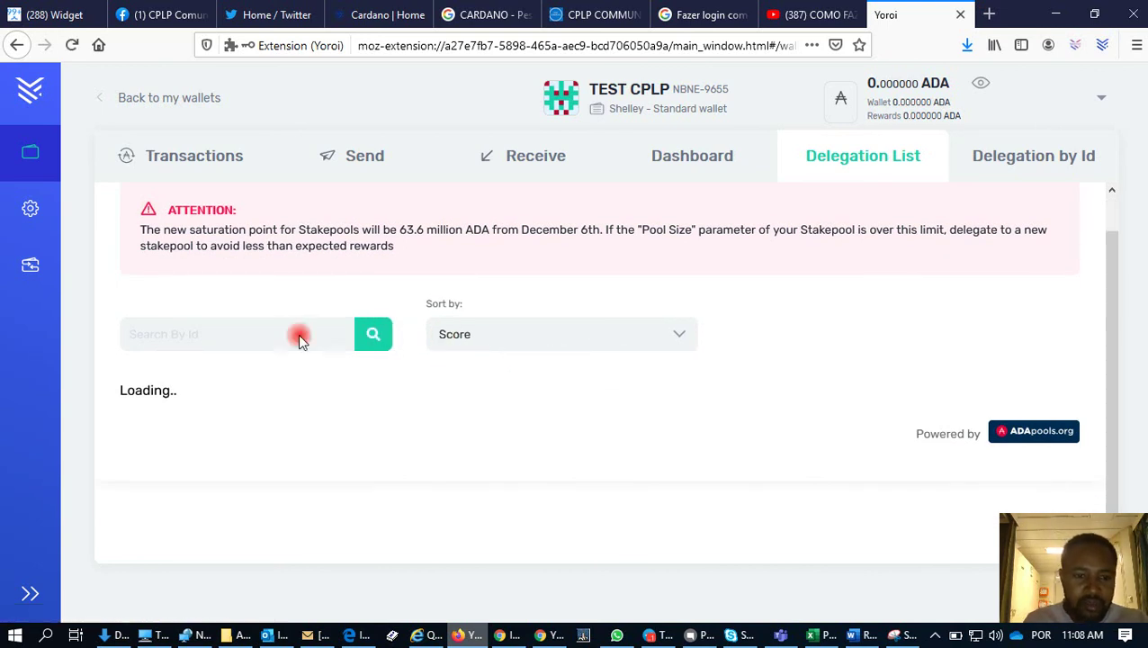
Step: Look through the listed stake pools and search the delegation list for cplp
{"action": "left_click", "coordinate": [204, 339]}
{"action": "type", "text": "cplp"}
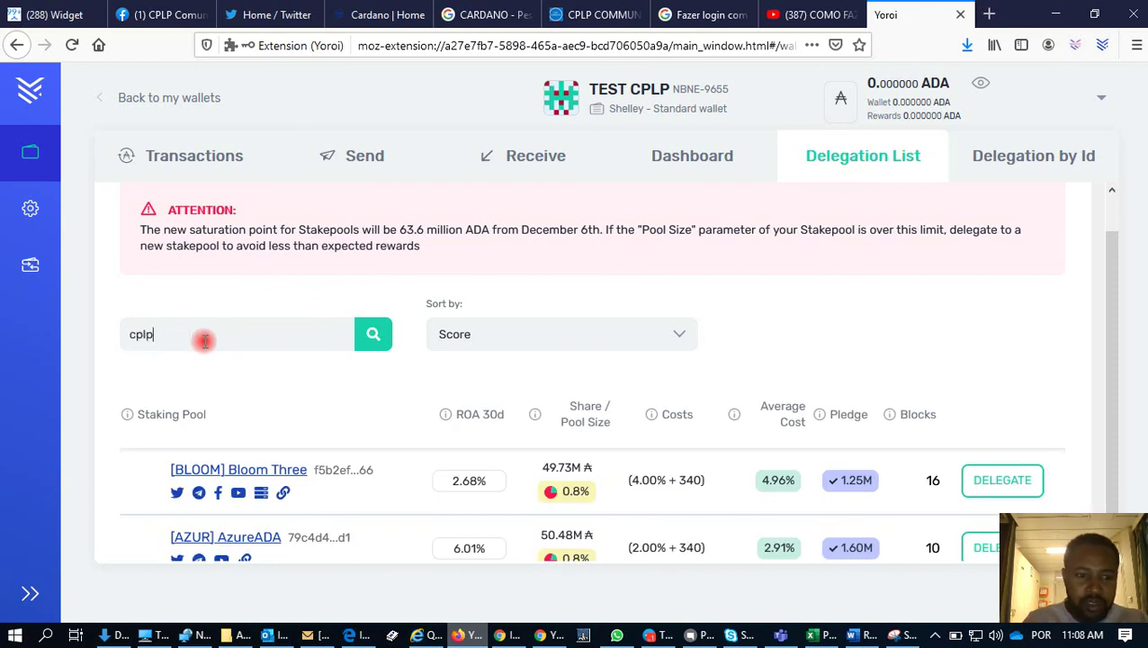
{"action": "scroll", "coordinate": [204, 341], "scroll_direction": "down", "scroll_amount": 2}
{"action": "scroll", "coordinate": [204, 342], "scroll_direction": "down", "scroll_amount": 6}
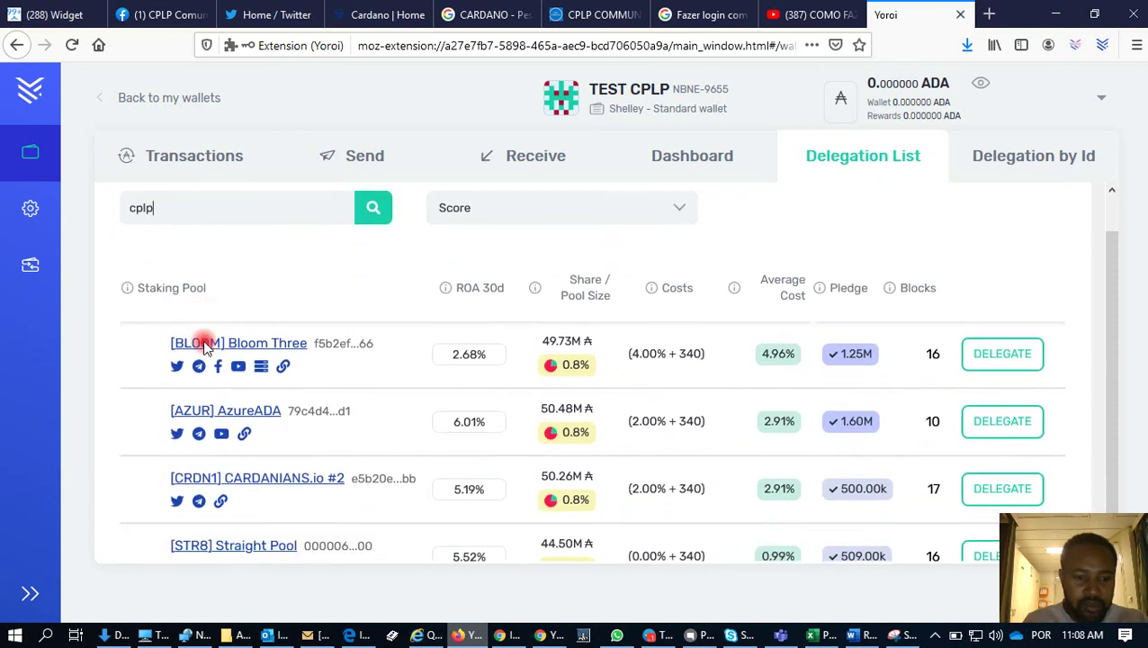
{"action": "scroll", "coordinate": [204, 344], "scroll_direction": "down", "scroll_amount": 6}
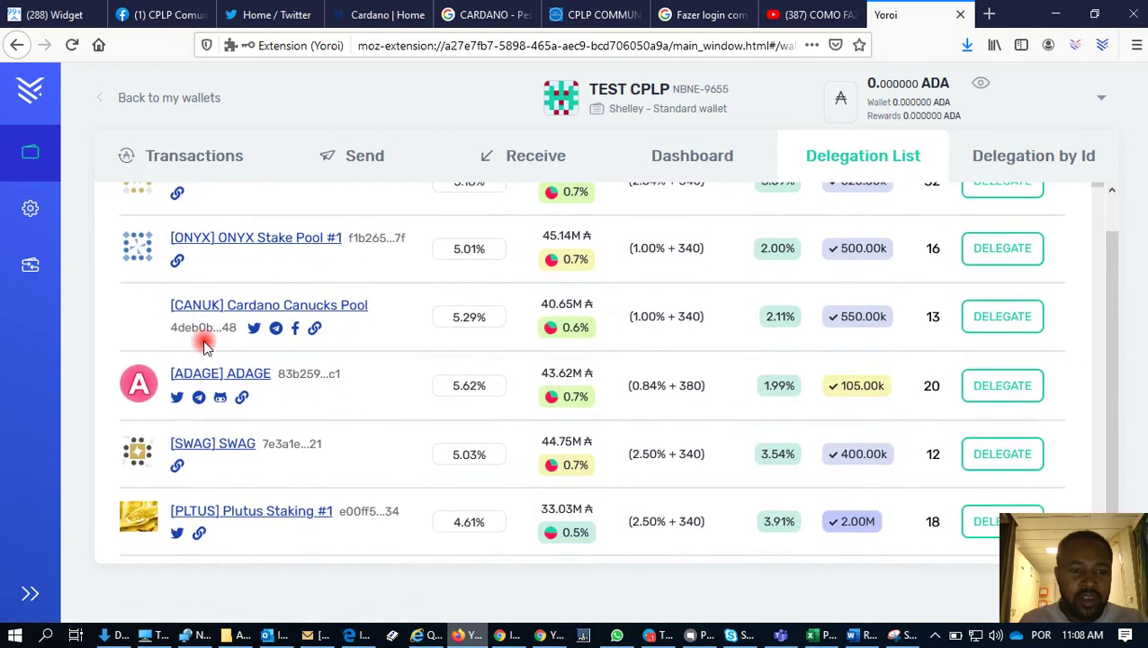
{"action": "scroll", "coordinate": [204, 347], "scroll_direction": "down", "scroll_amount": 7}
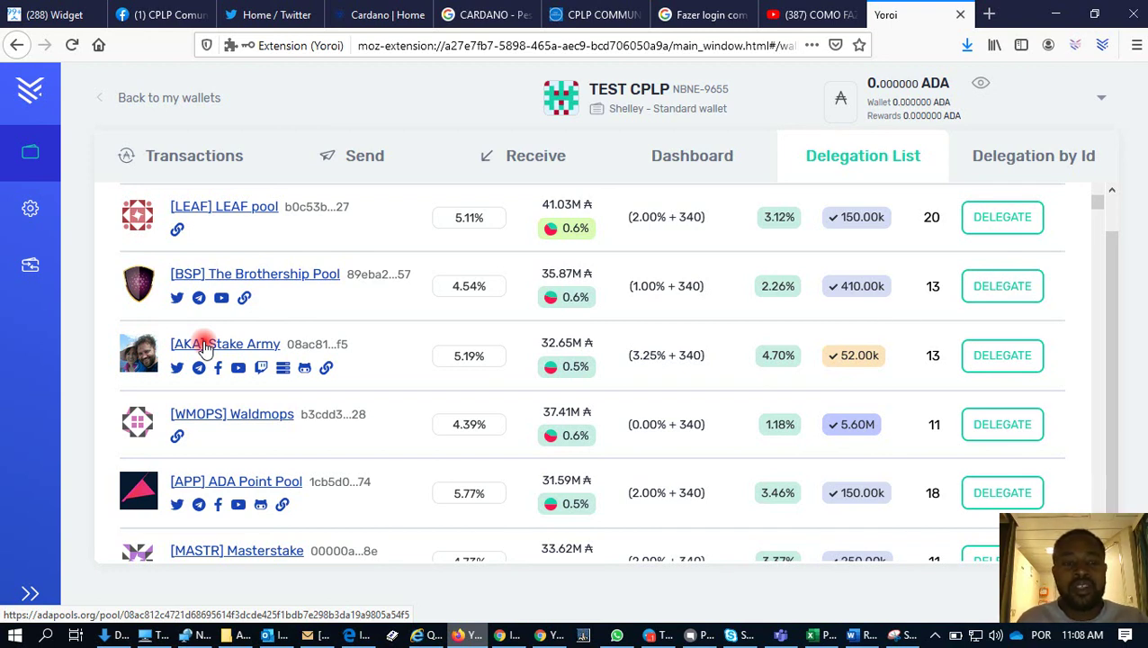
{"action": "scroll", "coordinate": [205, 347], "scroll_direction": "up", "scroll_amount": 15}
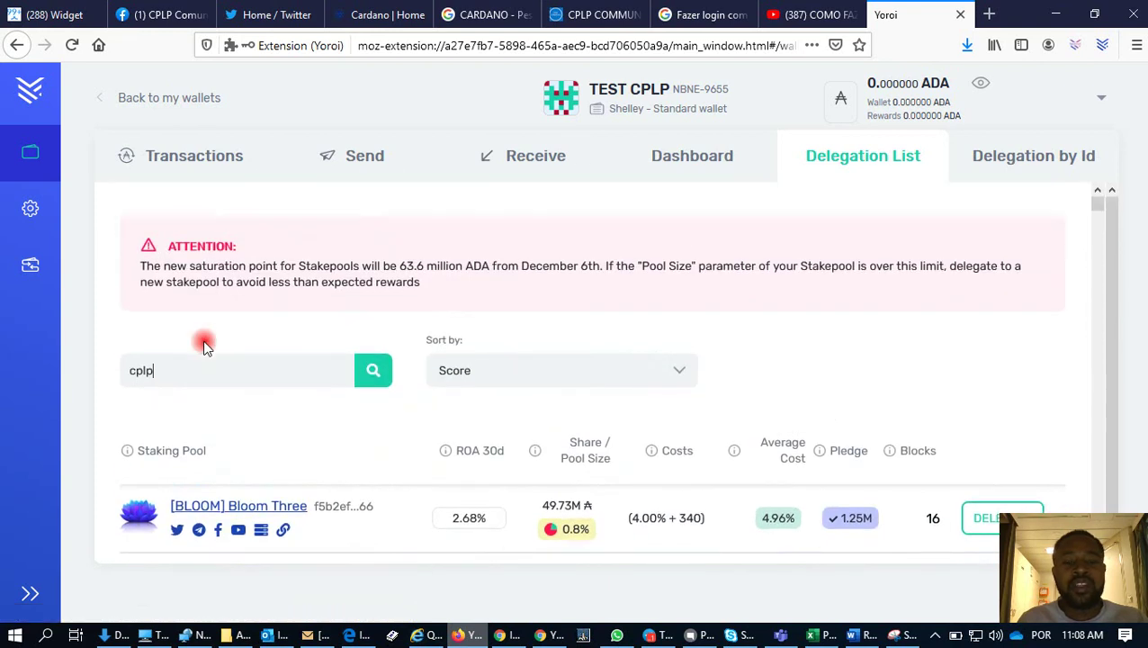
{"action": "scroll", "coordinate": [205, 347], "scroll_direction": "down", "scroll_amount": 1}
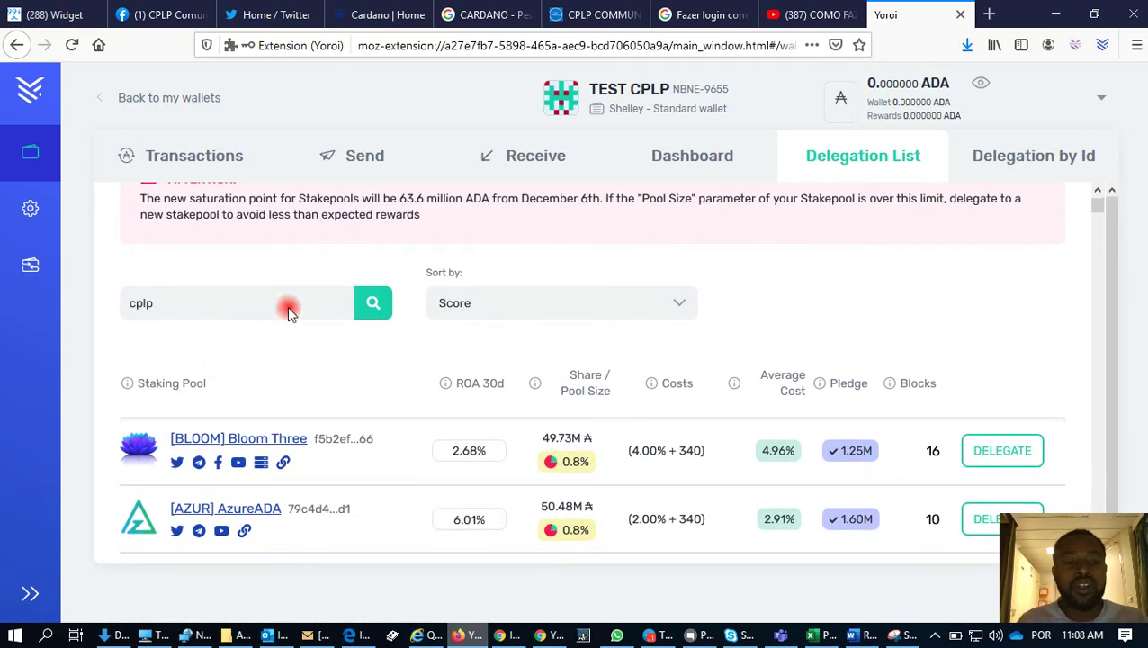
{"action": "left_click", "coordinate": [374, 306]}
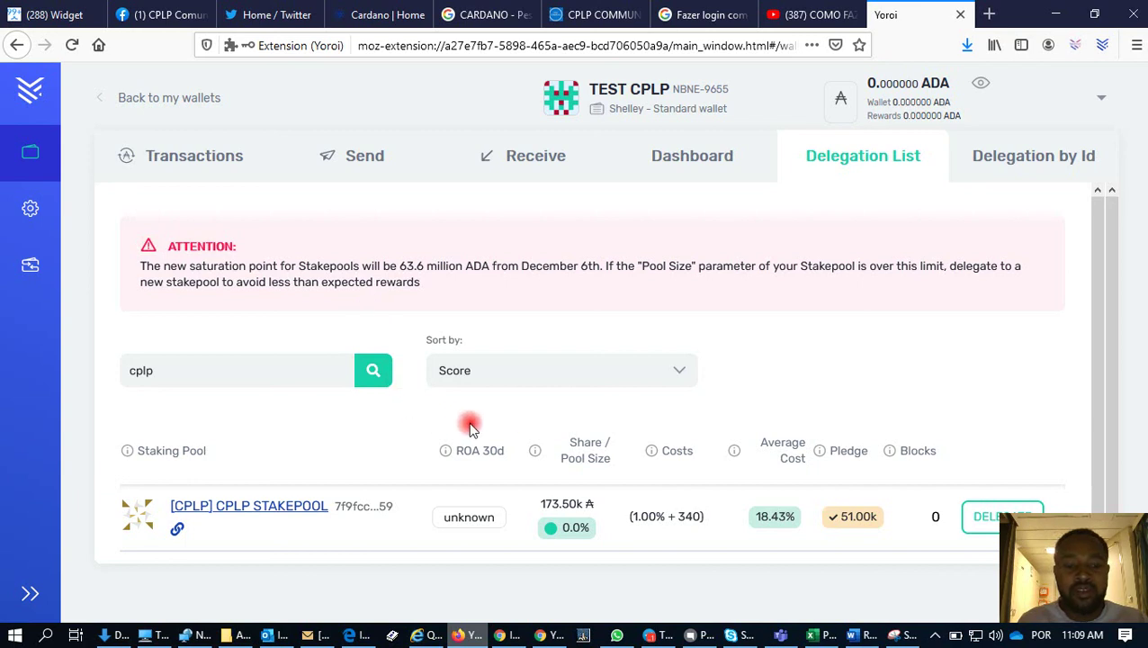
Step: Open the CPLP STAKEPOOL page on ADApools.org and examine its pool details, declining the site's update notifications
{"action": "scroll", "coordinate": [537, 435], "scroll_direction": "down", "scroll_amount": 1}
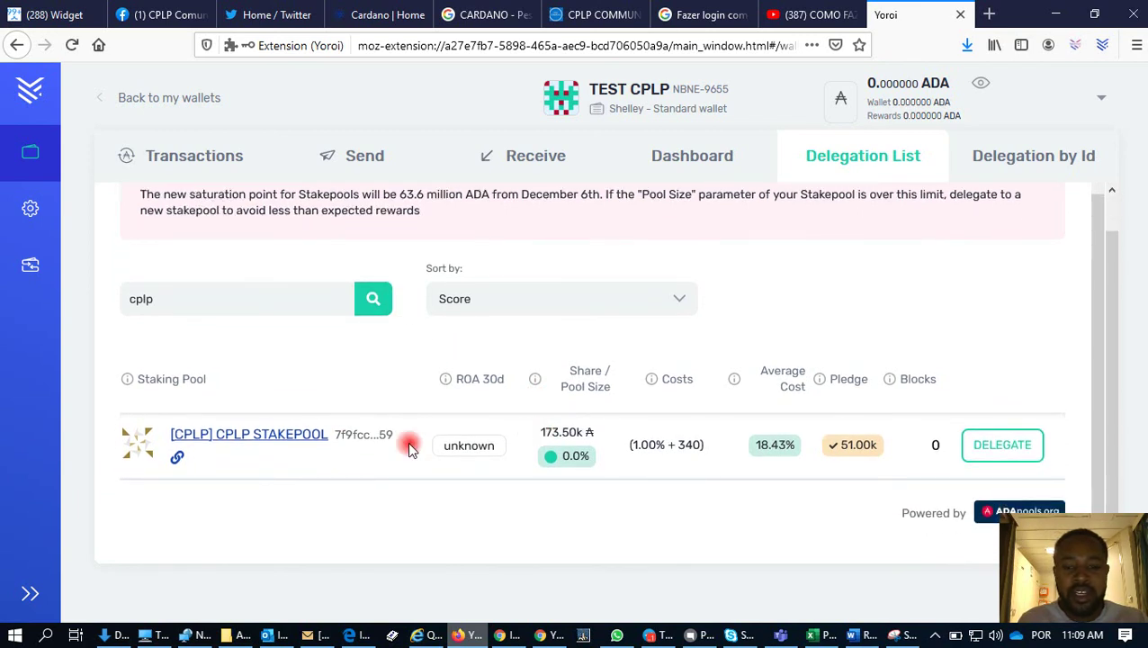
{"action": "left_click", "coordinate": [262, 434]}
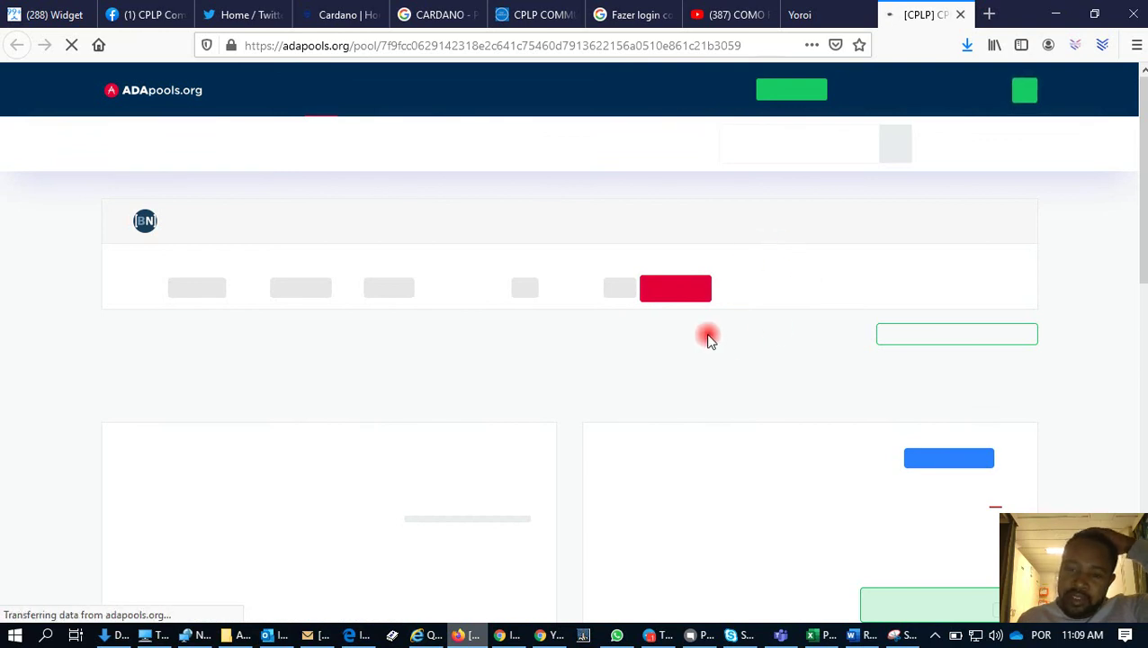
{"action": "scroll", "coordinate": [750, 364], "scroll_direction": "down", "scroll_amount": 3}
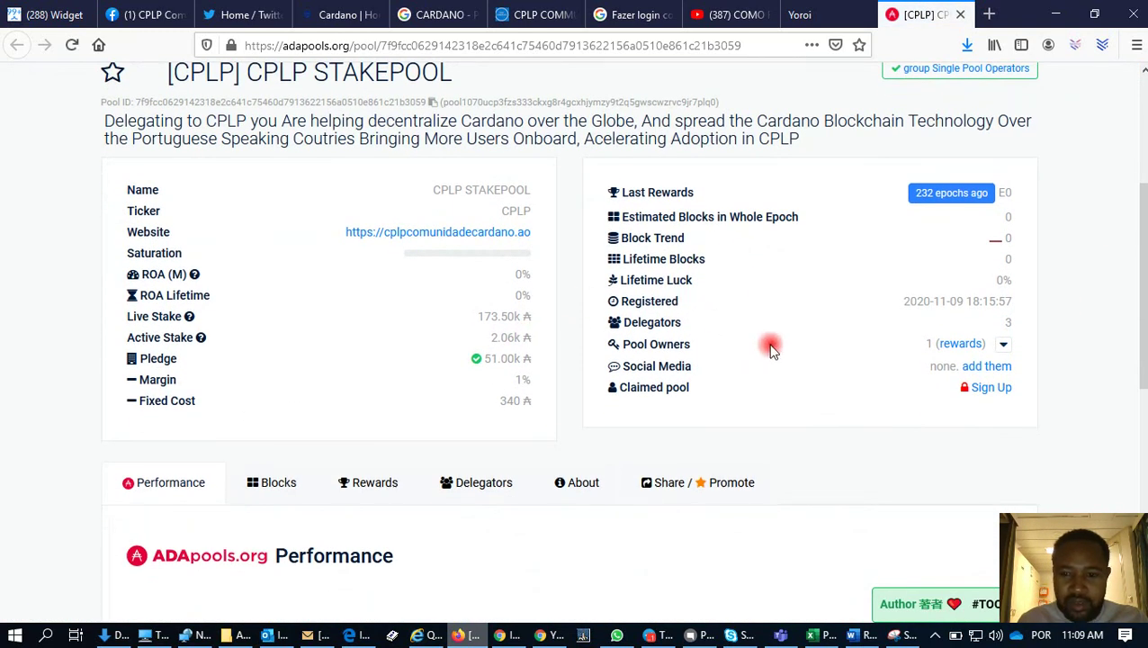
{"action": "scroll", "coordinate": [768, 345], "scroll_direction": "up", "scroll_amount": 1}
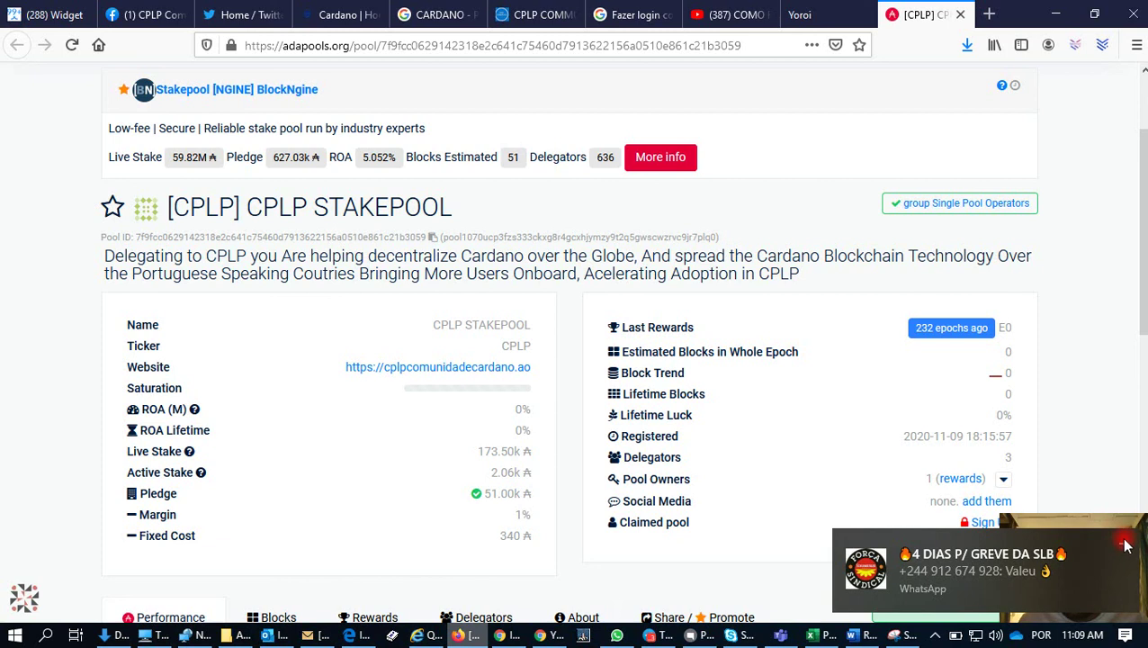
{"action": "left_click", "coordinate": [1126, 542]}
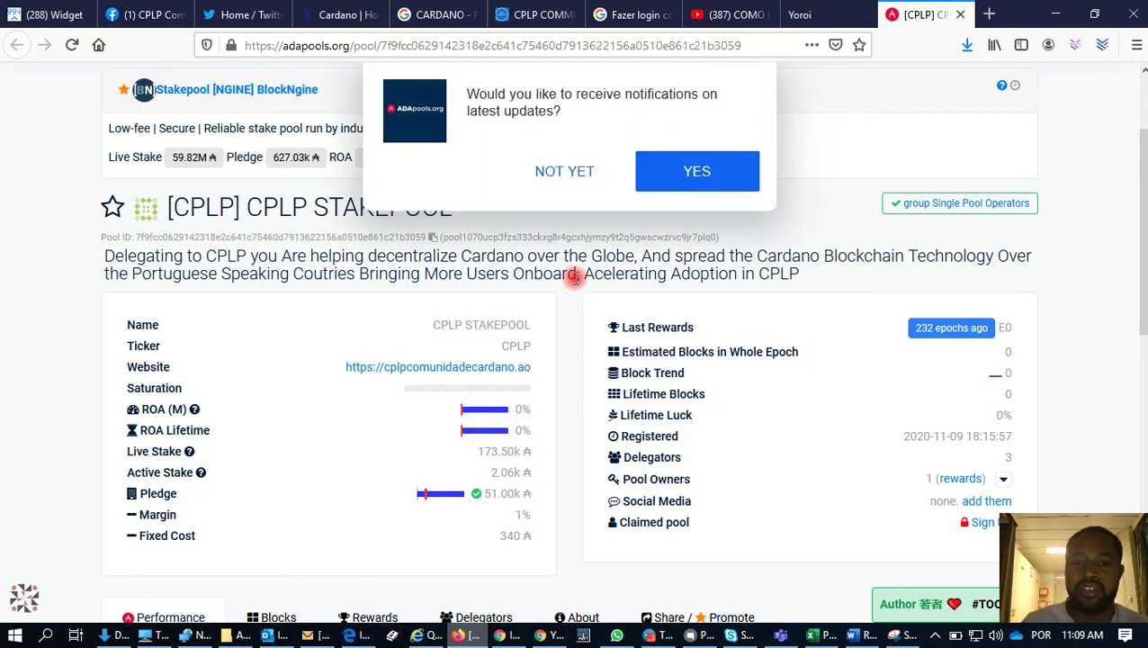
{"action": "left_click", "coordinate": [573, 173]}
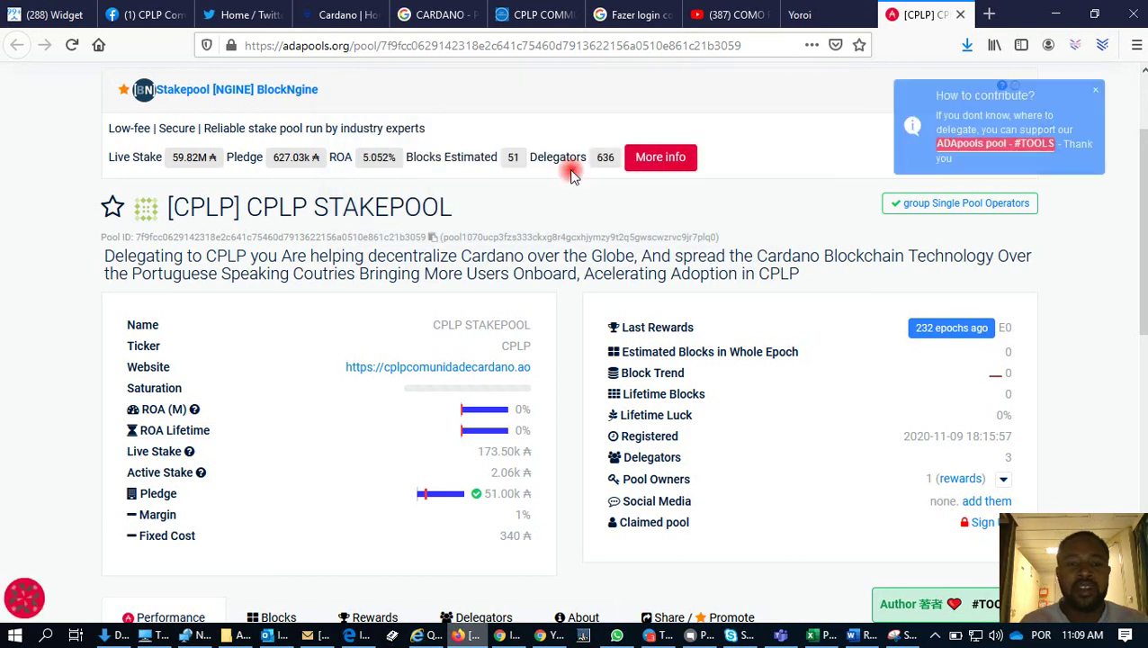